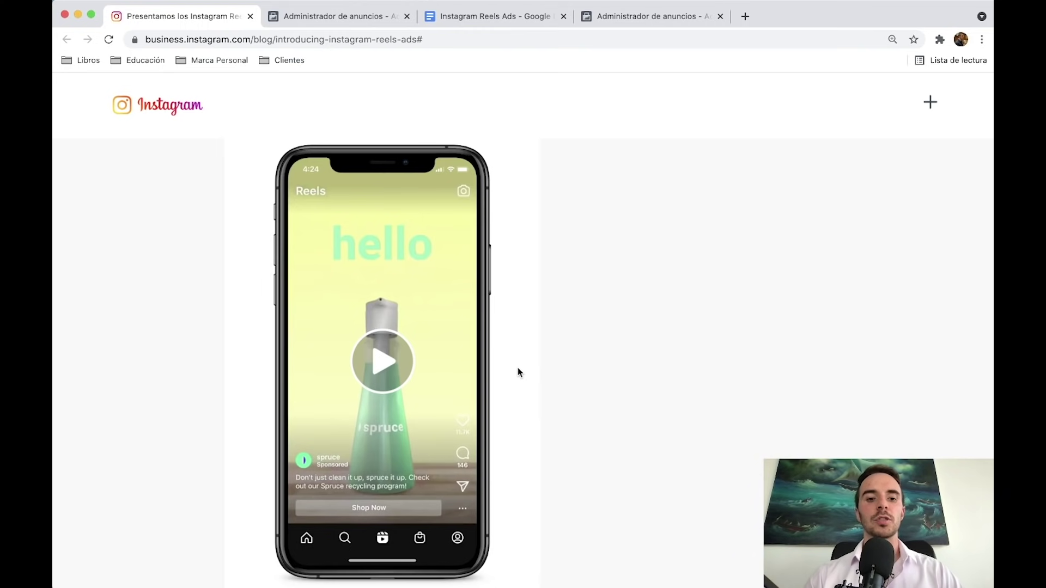
- Switch to Ads Manager and create a new auction campaign with the Conversiones objective
click(343, 16)
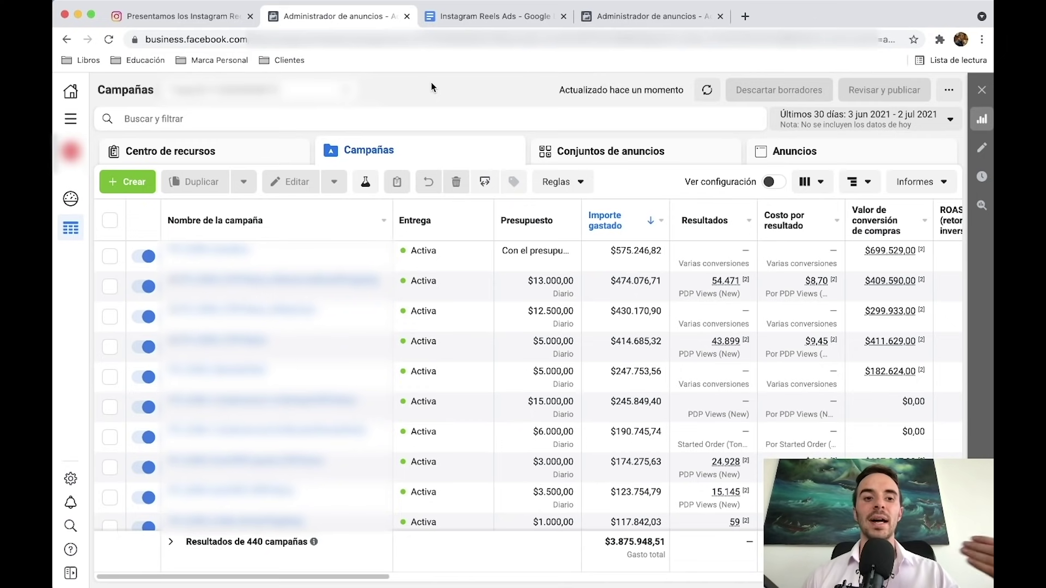
click(70, 119)
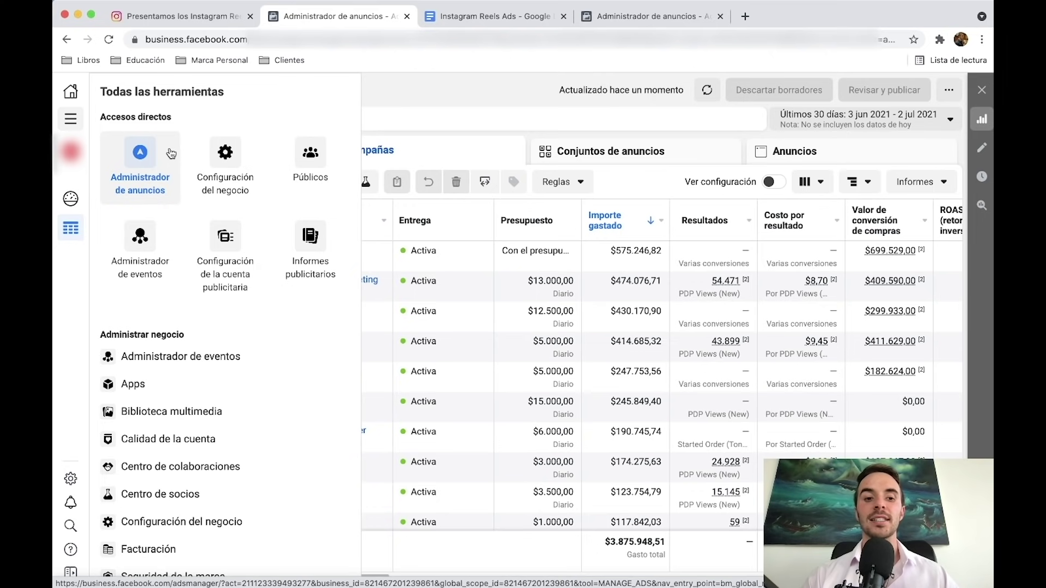
click(436, 79)
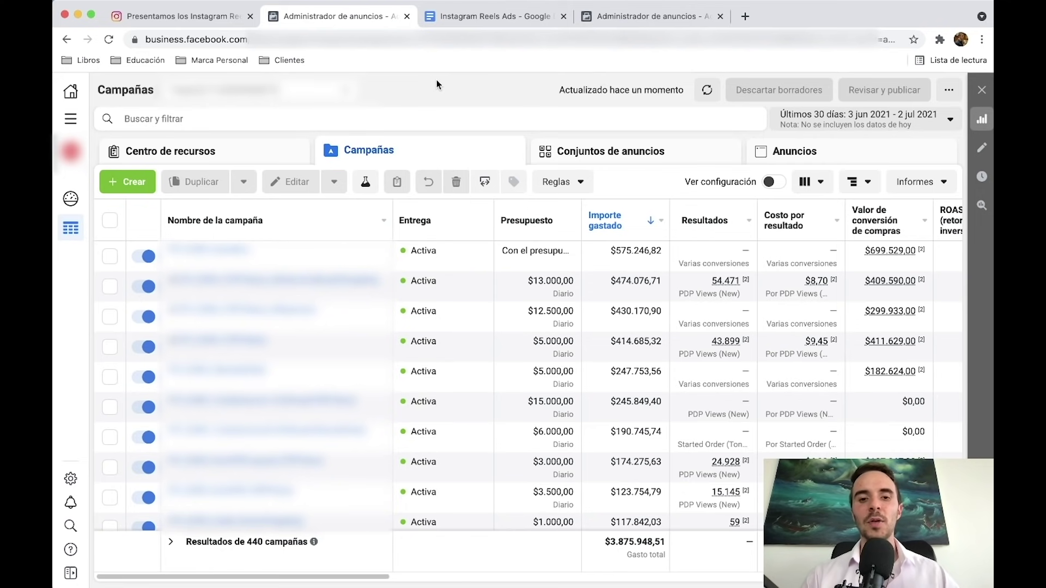
click(139, 191)
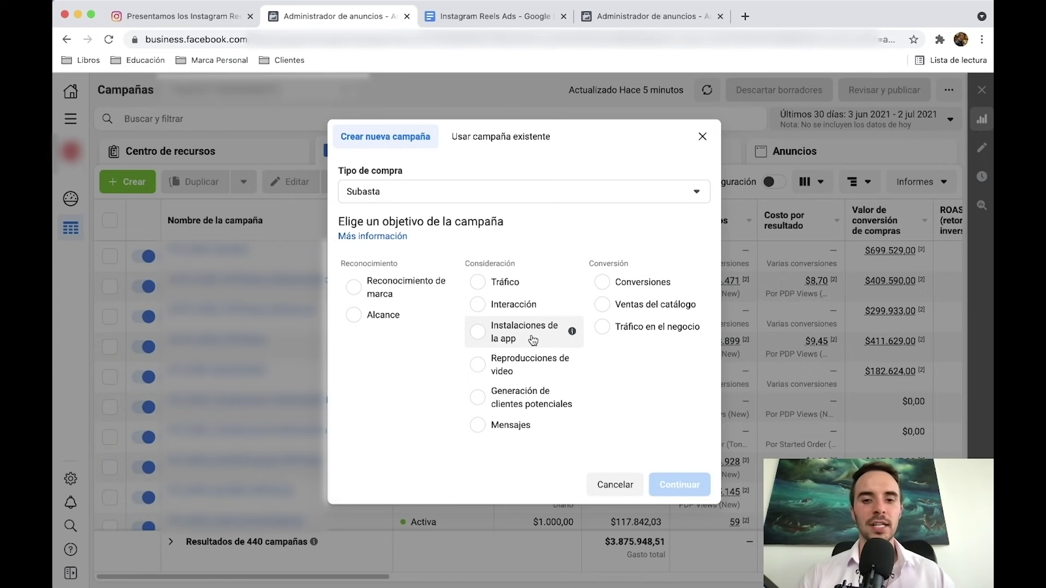
click(648, 289)
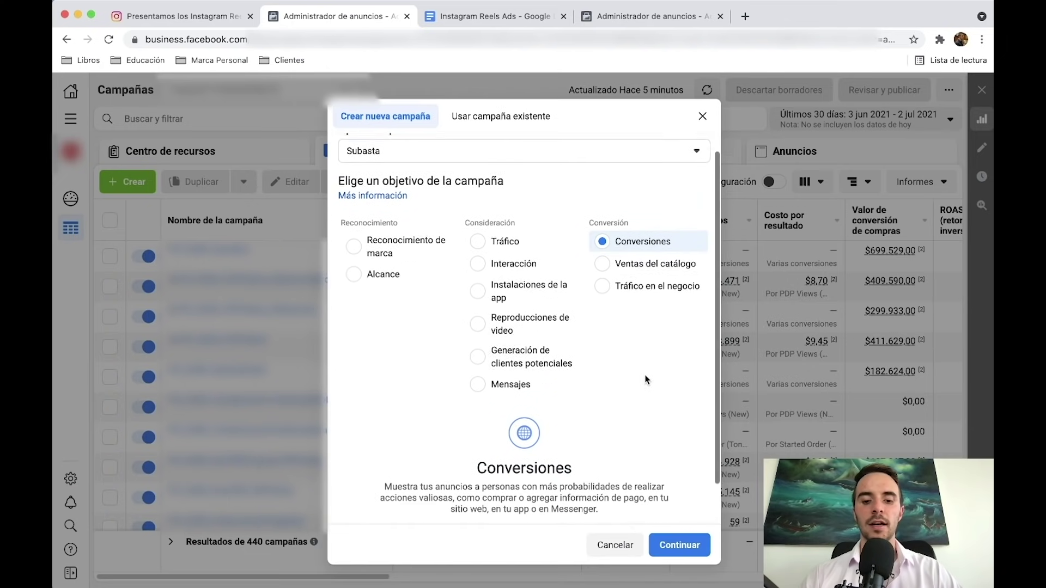
click(679, 545)
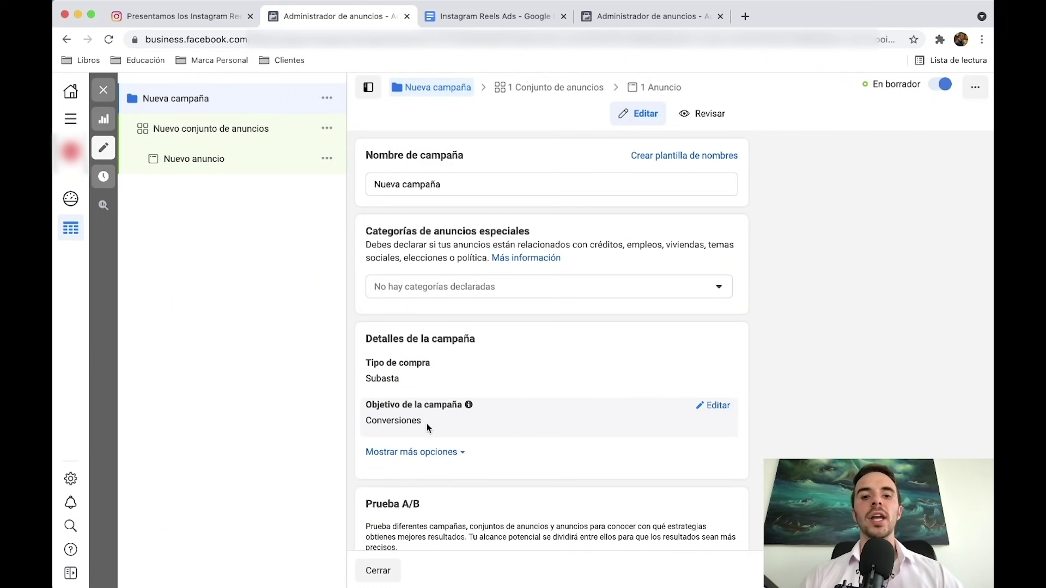
- In the new ad set, set the website conversion event to Comprar
click(226, 139)
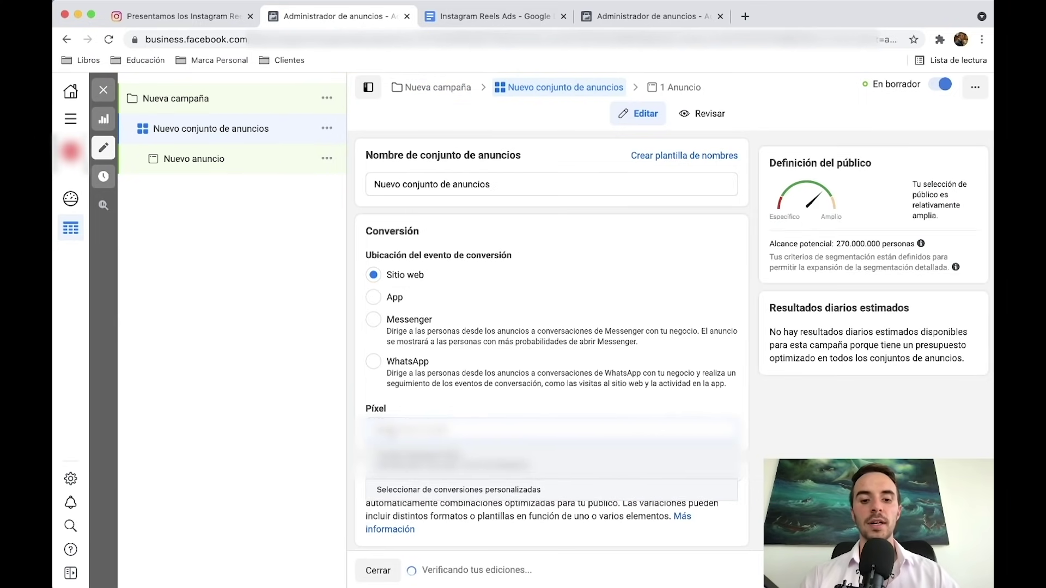
scroll(415, 461, down, 3)
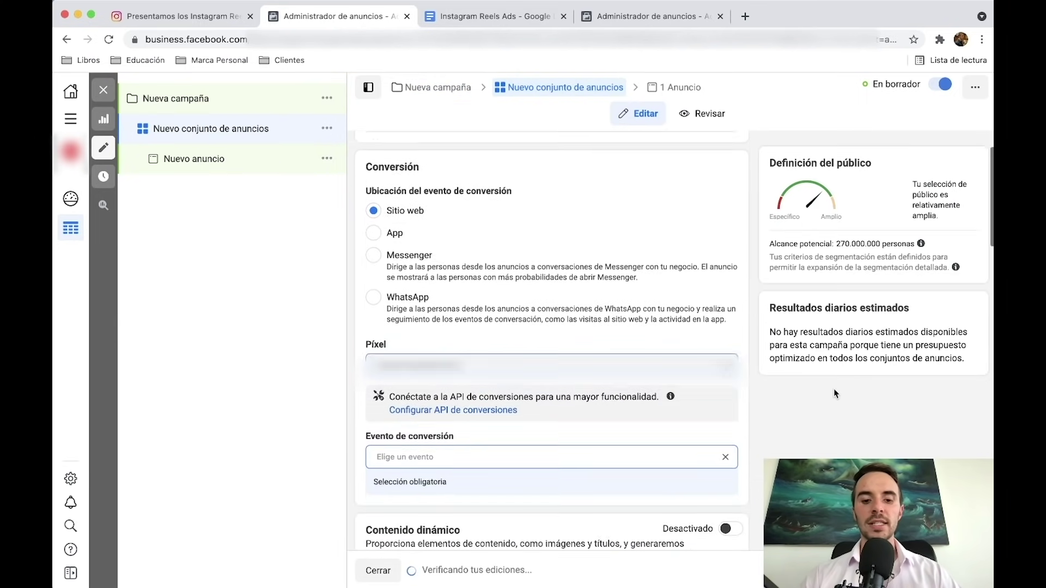
click(450, 369)
text(comprar)
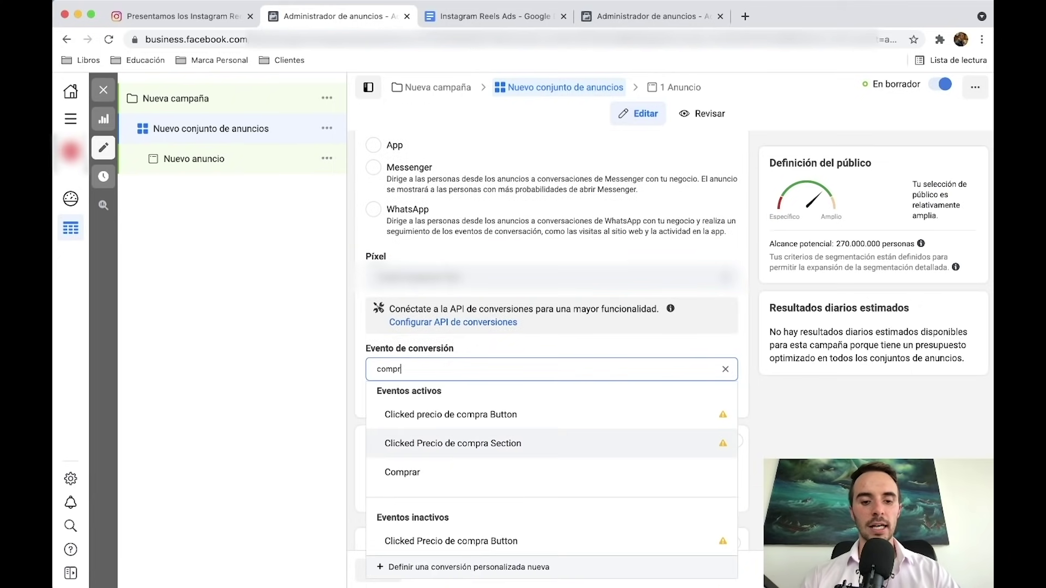
click(430, 415)
- Change the ad set's placements from automatic to Ubicaciones manuales
scroll(784, 436, down, 10)
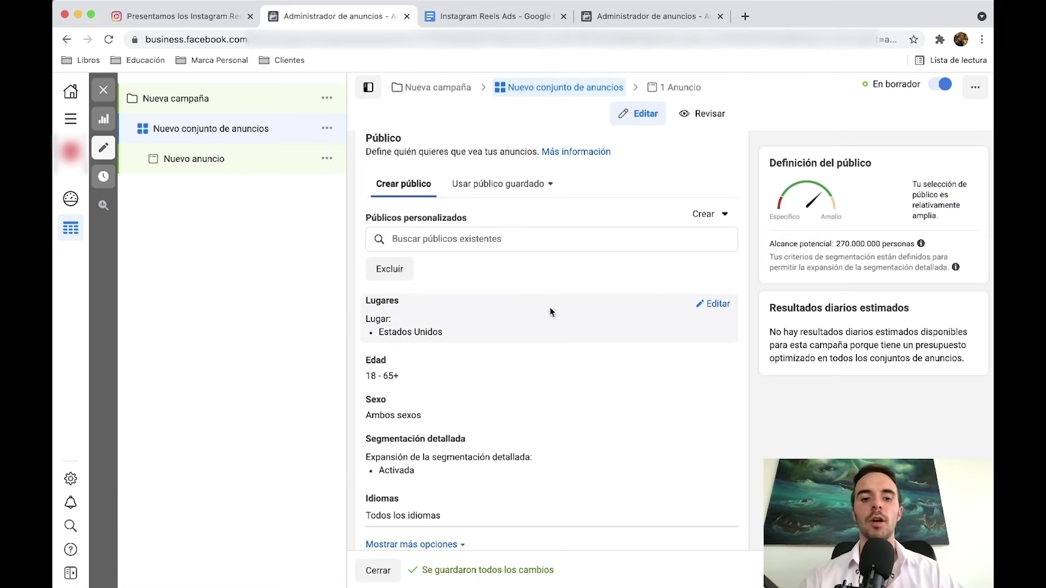
scroll(552, 311, down, 7)
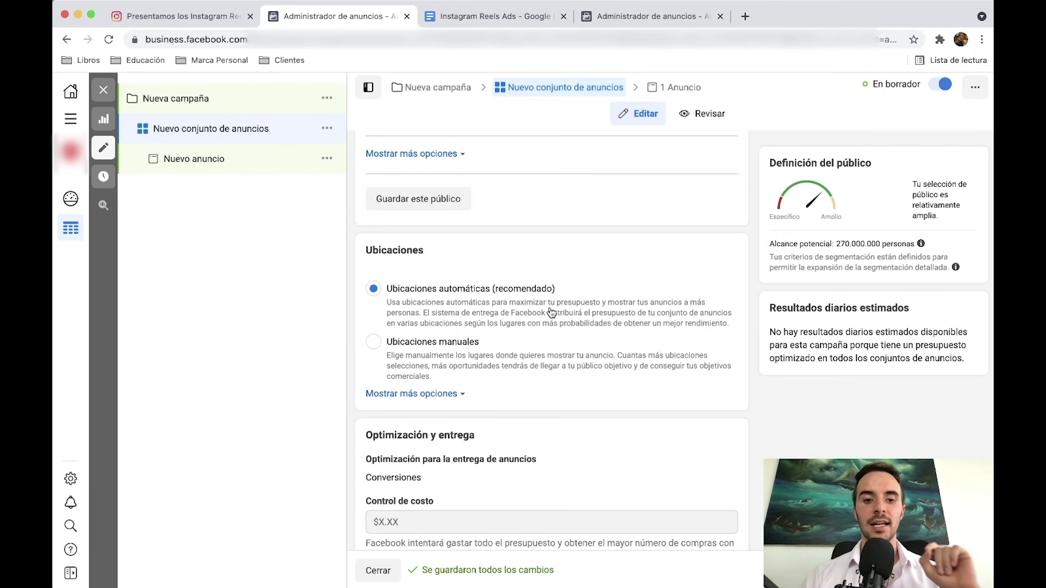
double_click(412, 252)
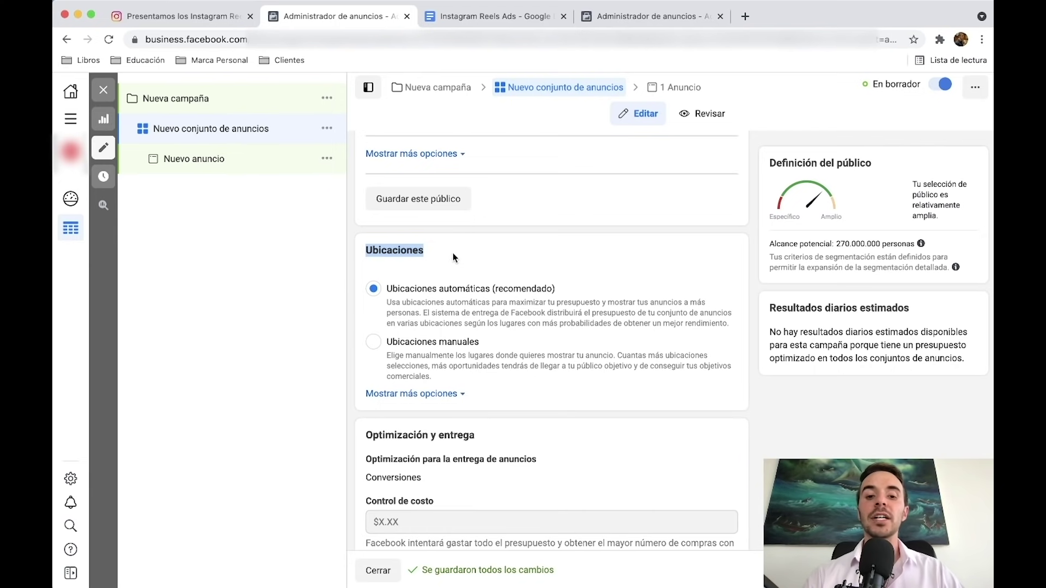
click(467, 248)
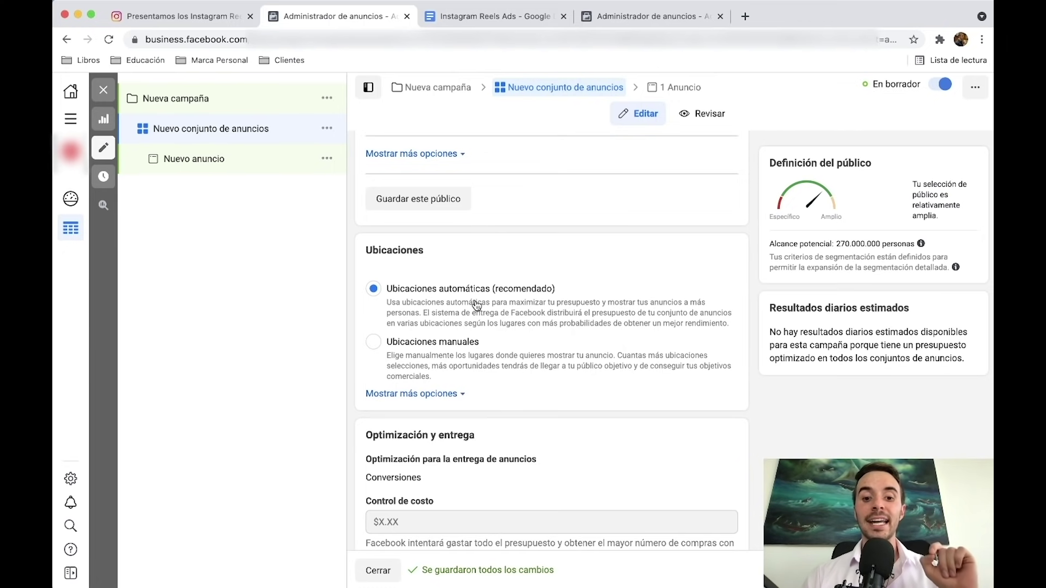
click(429, 356)
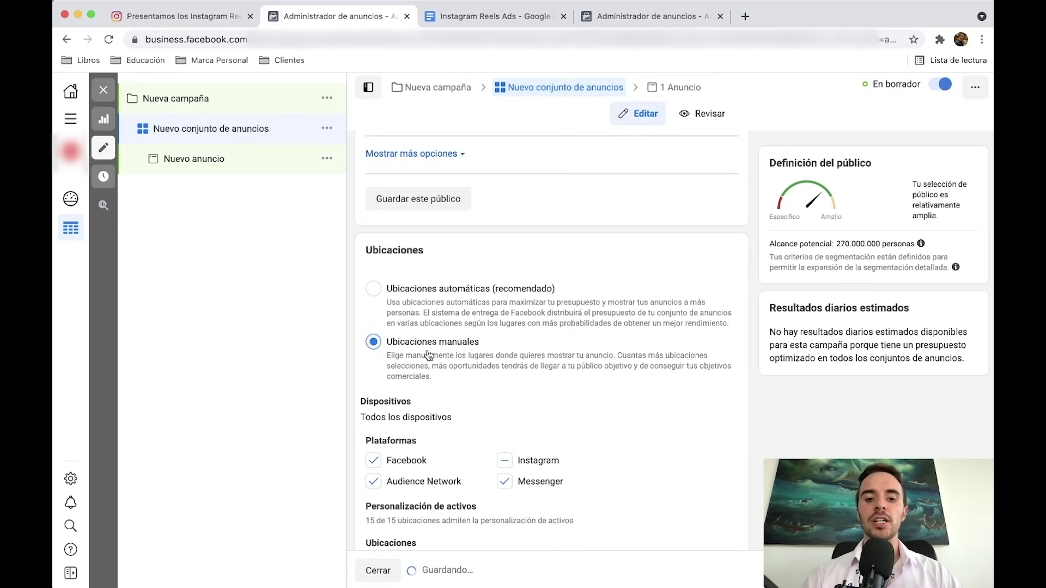
- Examine the available manual placements, including feeds, stories and Instagram Reels, and their format recommendations
scroll(619, 418, down, 3)
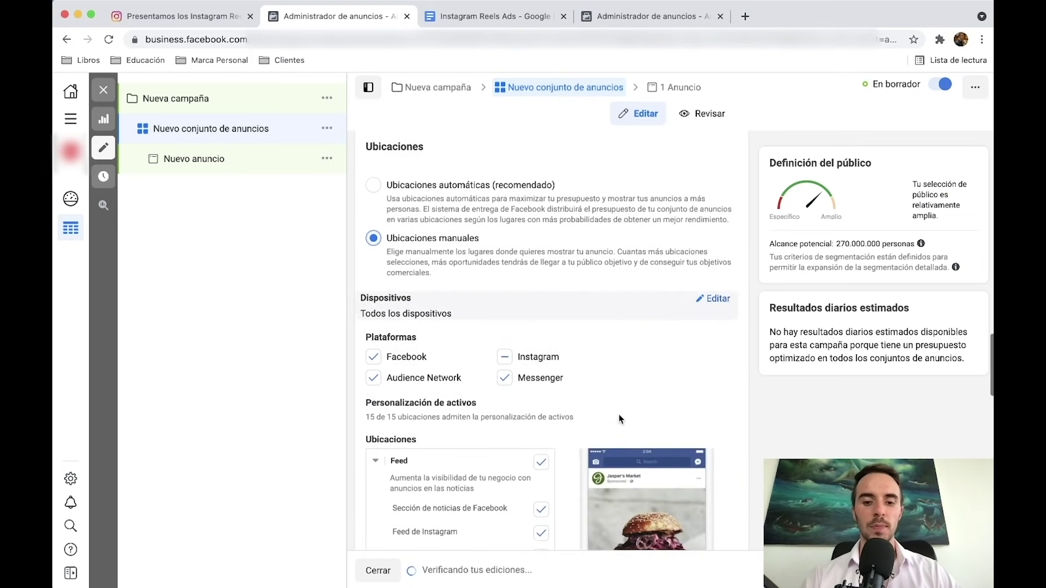
scroll(579, 345, down, 5)
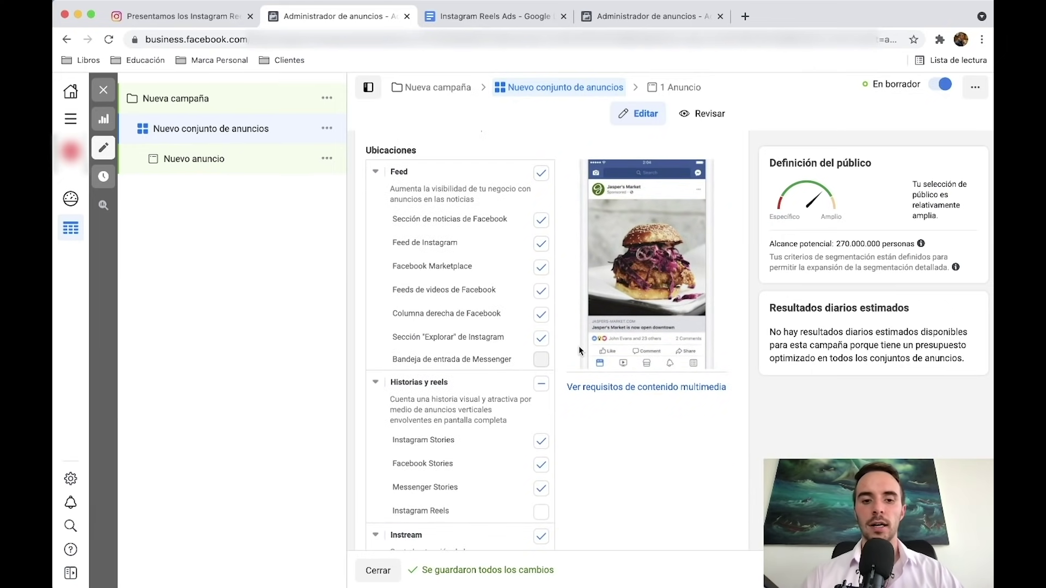
mouse_move(460, 223)
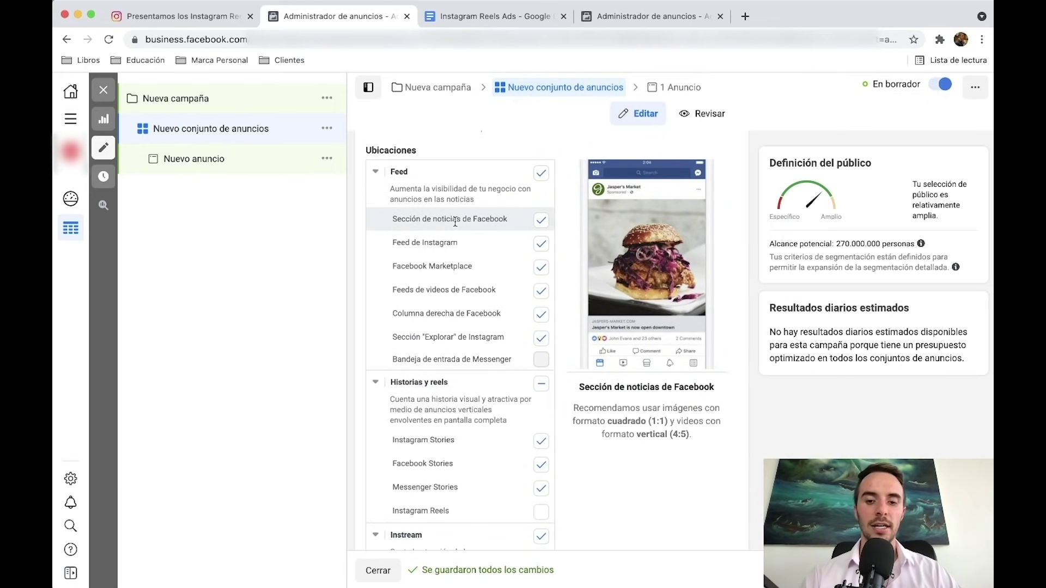
mouse_move(427, 263)
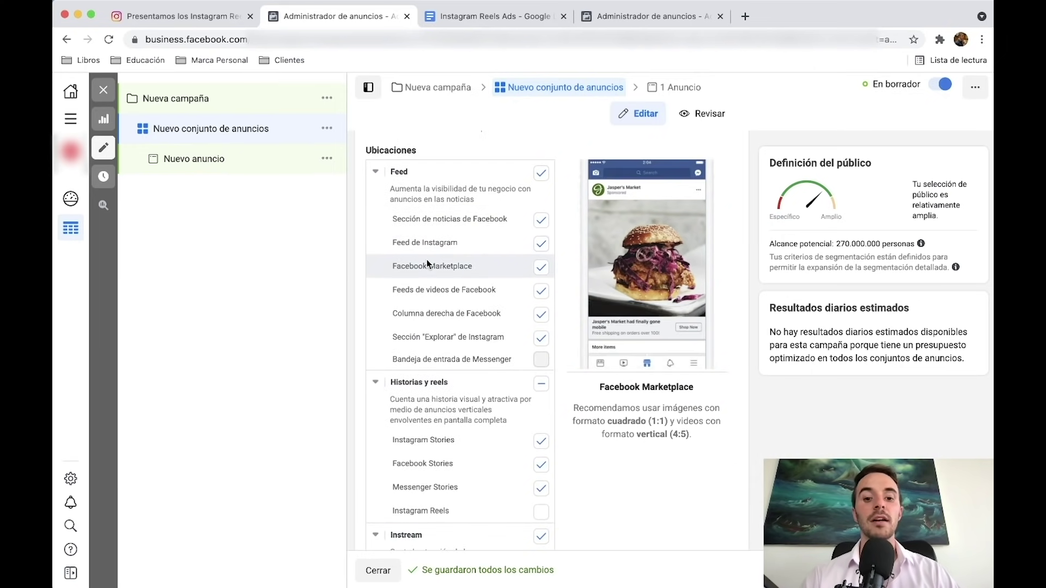
mouse_move(451, 434)
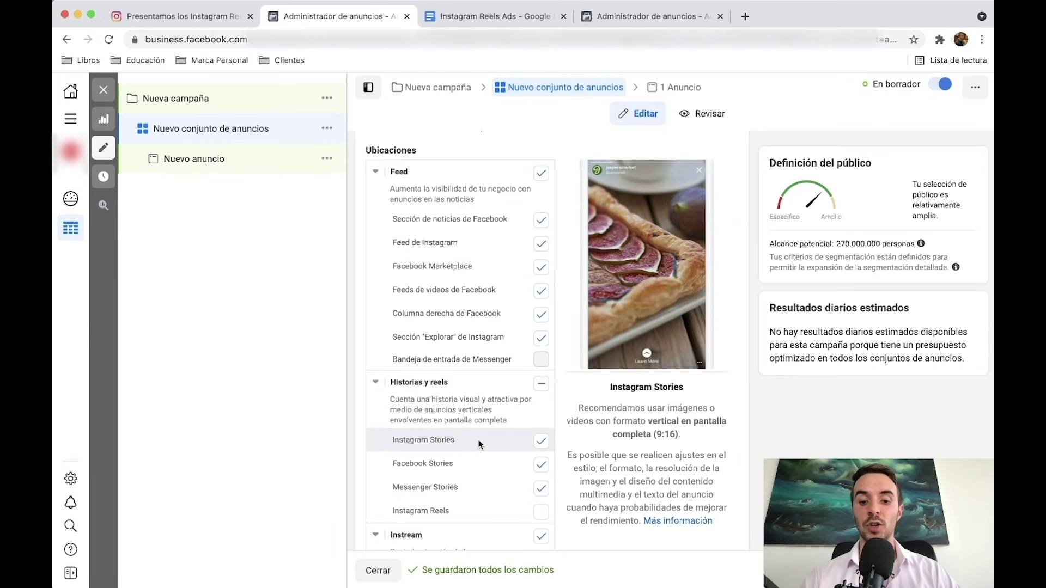
triple_click(445, 509)
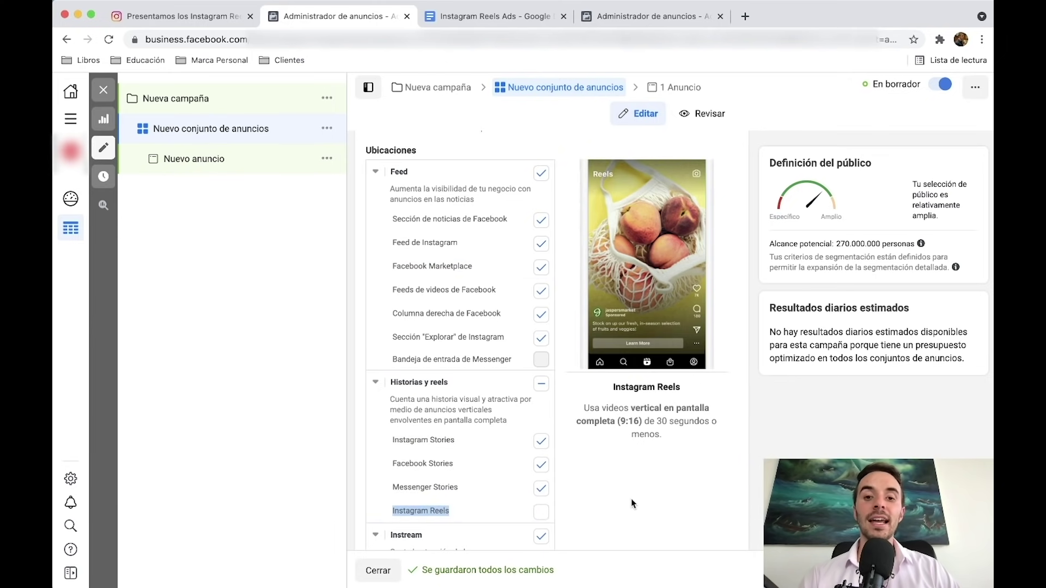
scroll(631, 499, down, 4)
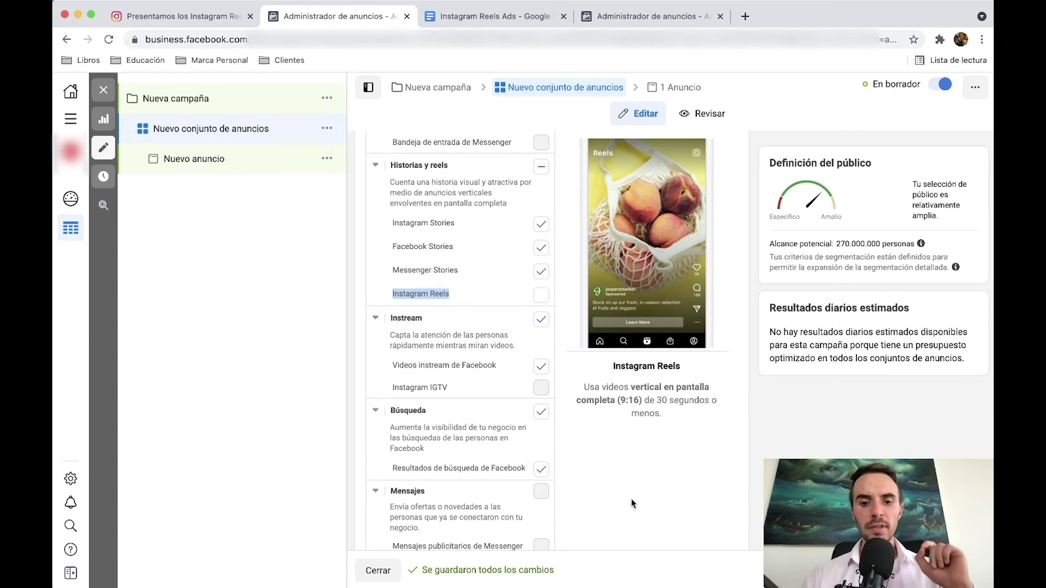
scroll(631, 499, down, 5)
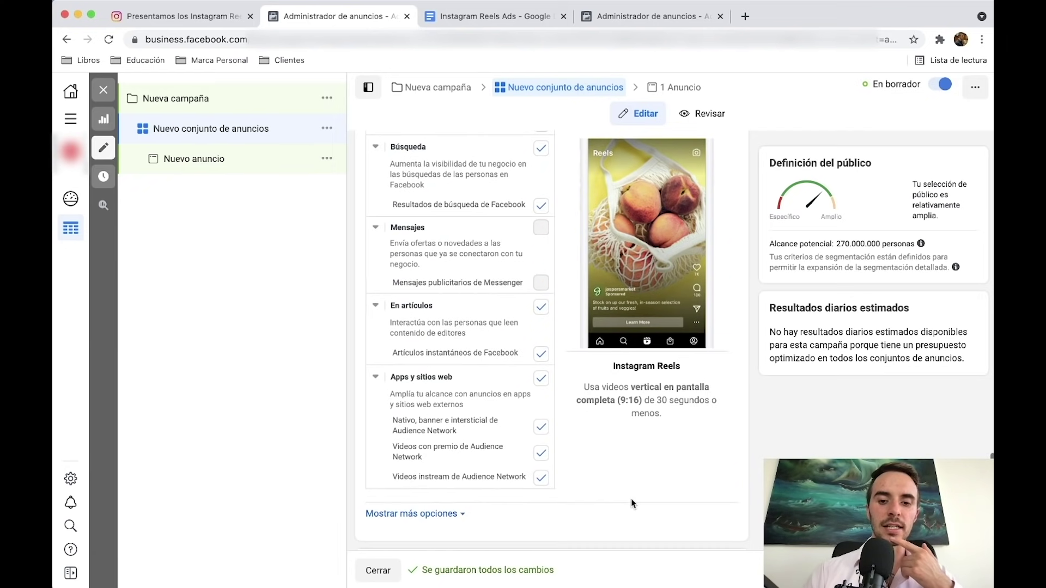
scroll(631, 499, up, 1)
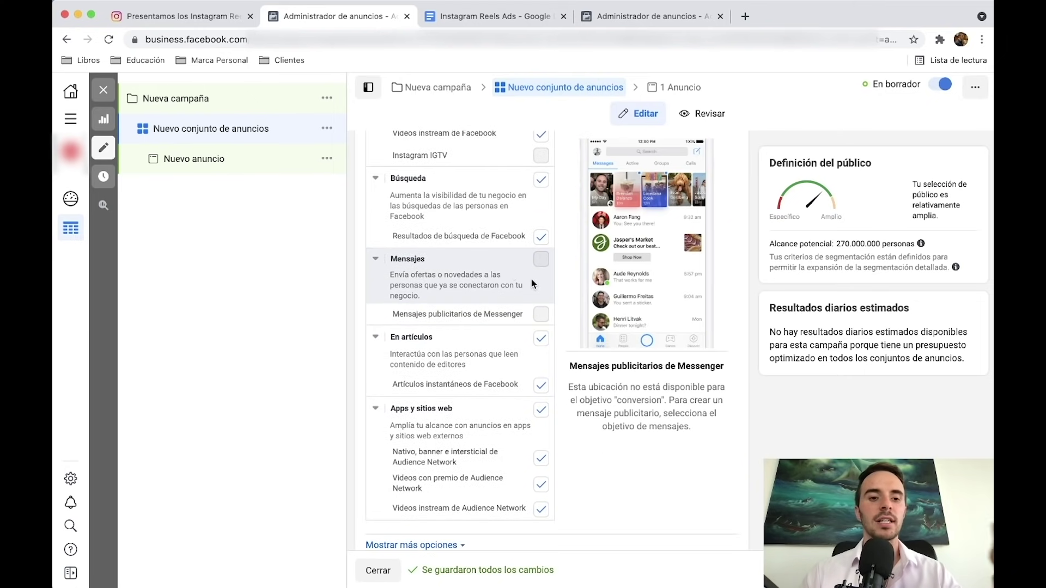
- Enable the Instagram Reels placement under Historias y reels
scroll(466, 248, up, 5)
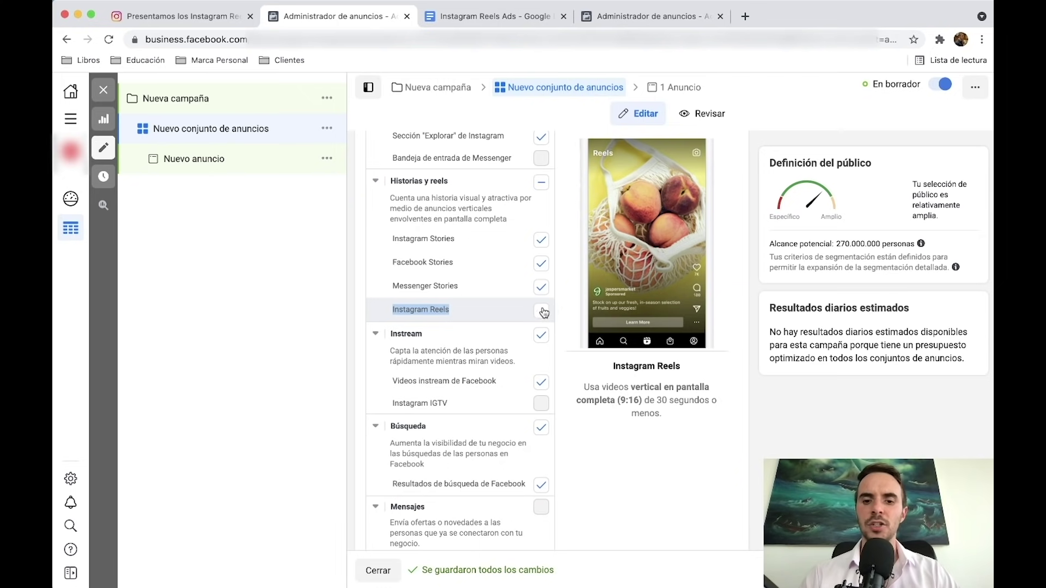
scroll(505, 309, up, 3)
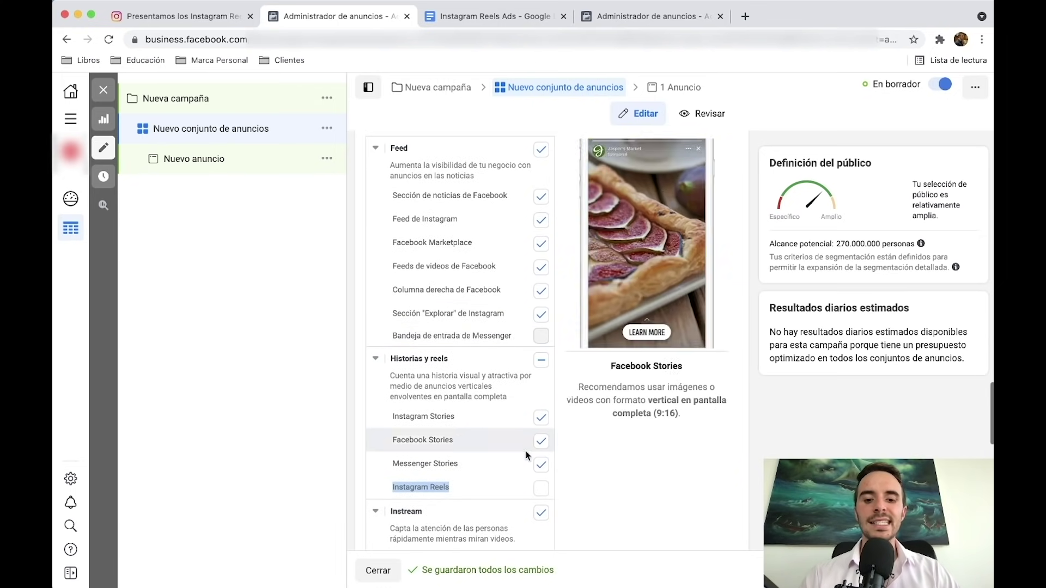
click(541, 493)
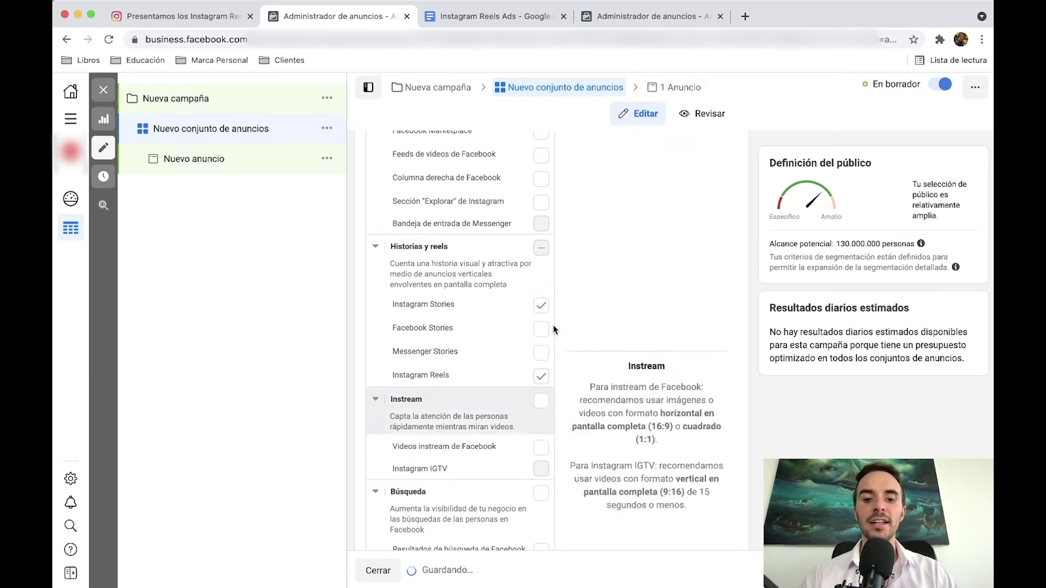
- Review the Instagram Reels placement notice and check which other placements are still selected
scroll(551, 355, up, 1)
scroll(529, 396, down, 4)
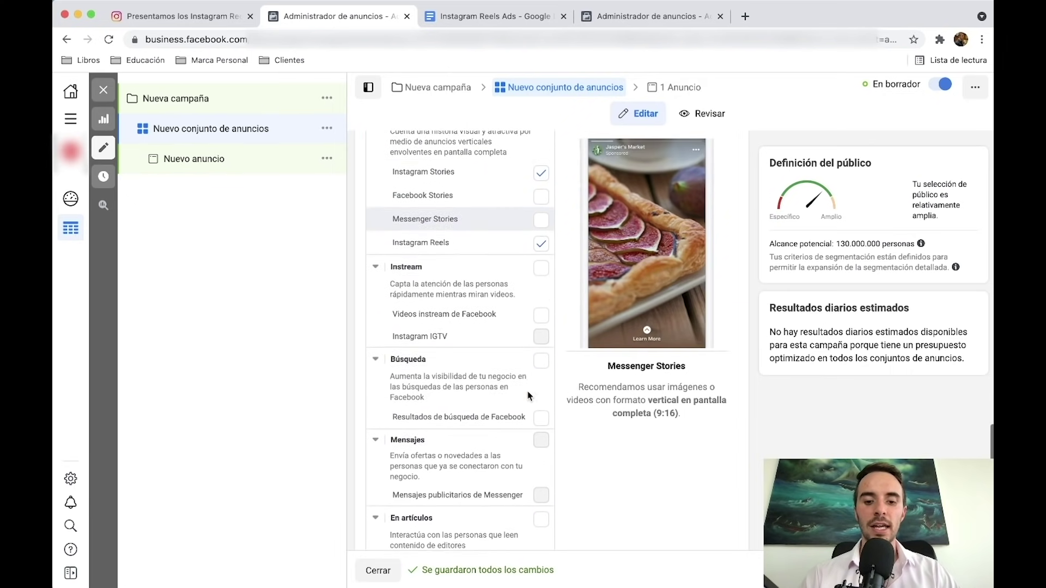
scroll(529, 396, up, 2)
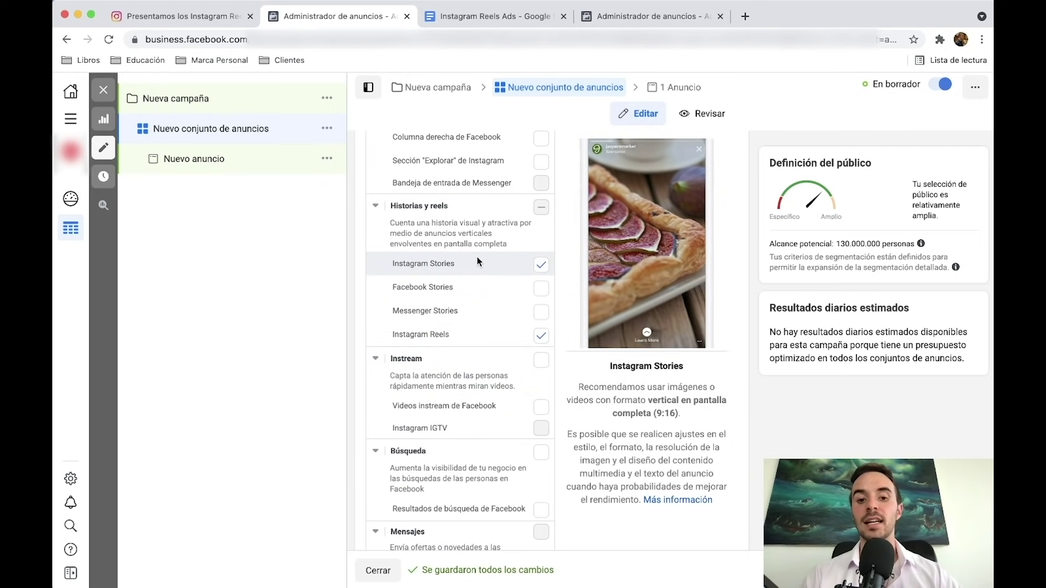
scroll(467, 347, up, 8)
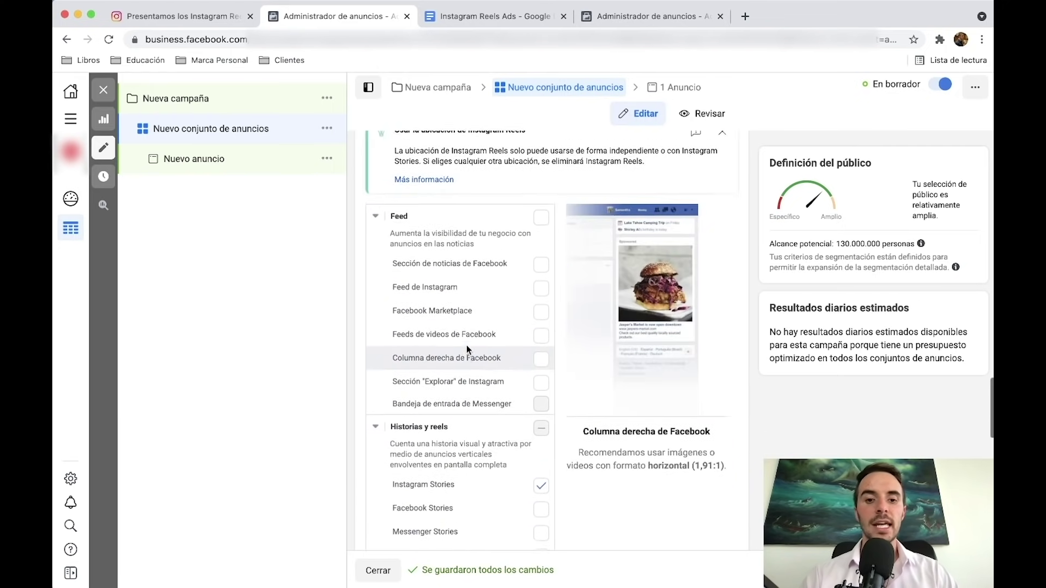
scroll(466, 347, up, 2)
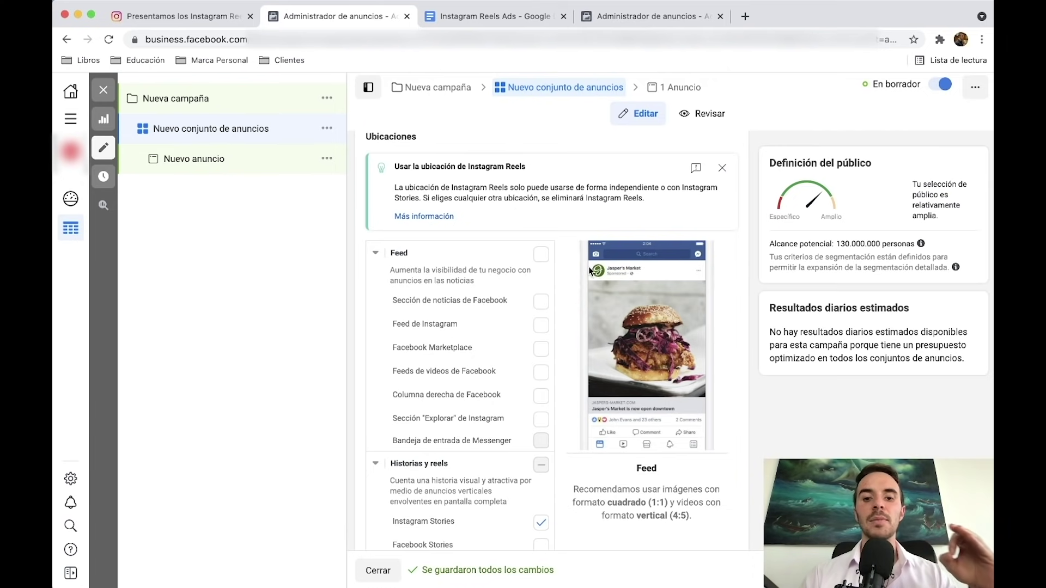
scroll(571, 311, down, 1)
scroll(571, 310, down, 1)
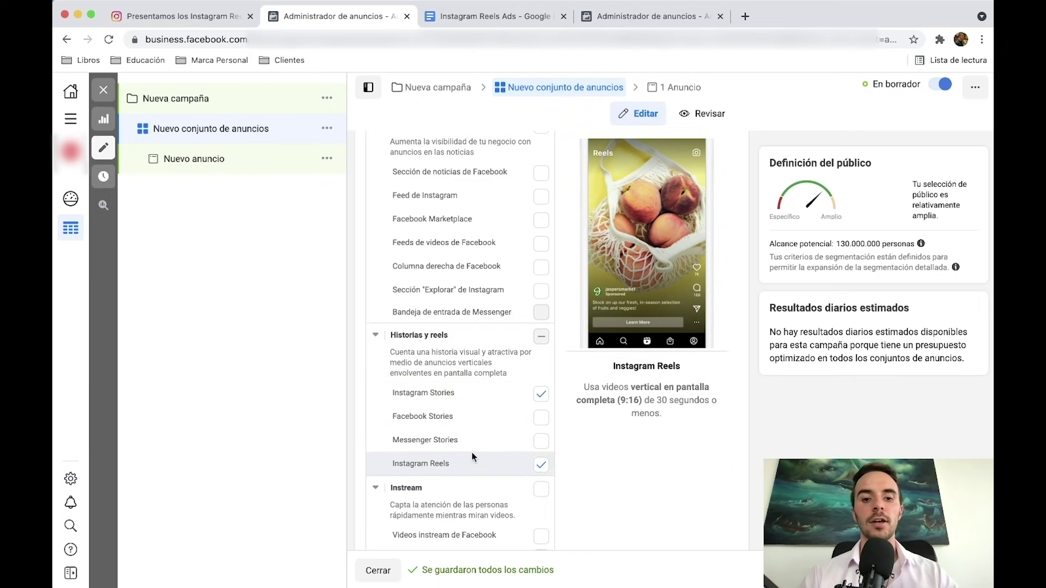
- Try adding Feed de Instagram to the selected placements, and restore the Instagram Reels selection
click(540, 203)
click(535, 468)
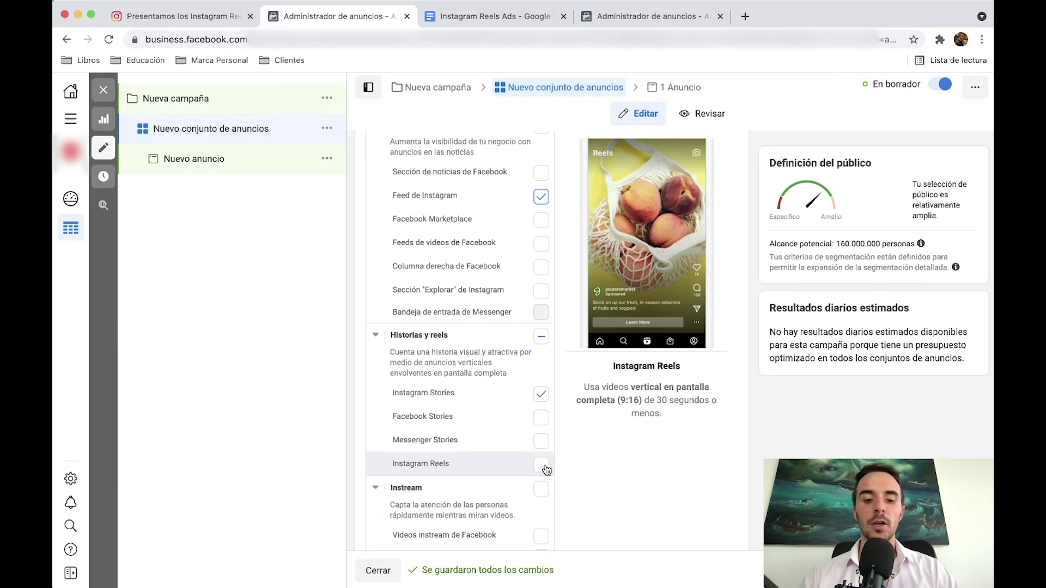
click(545, 468)
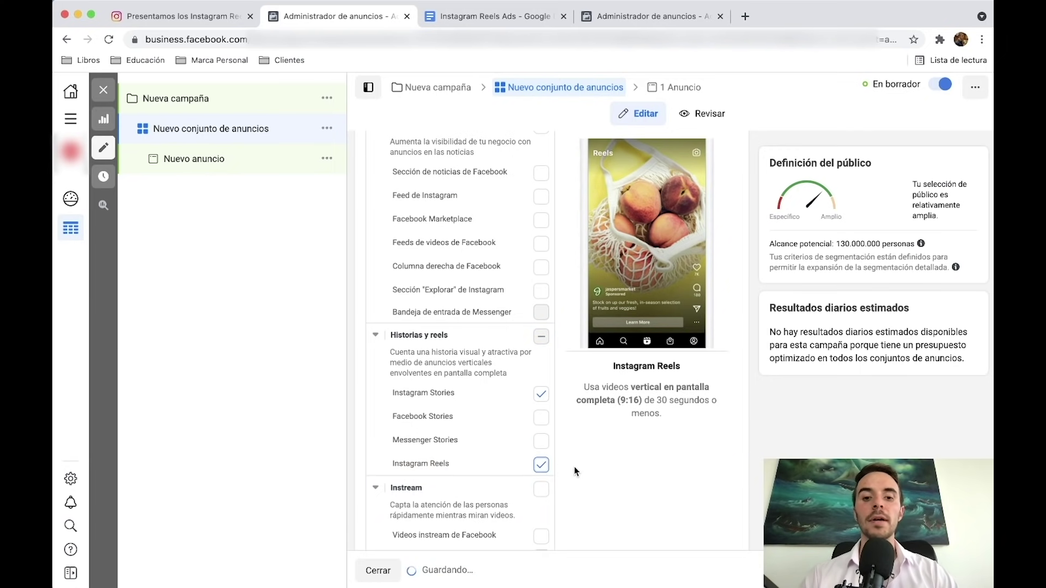
scroll(576, 471, up, 10)
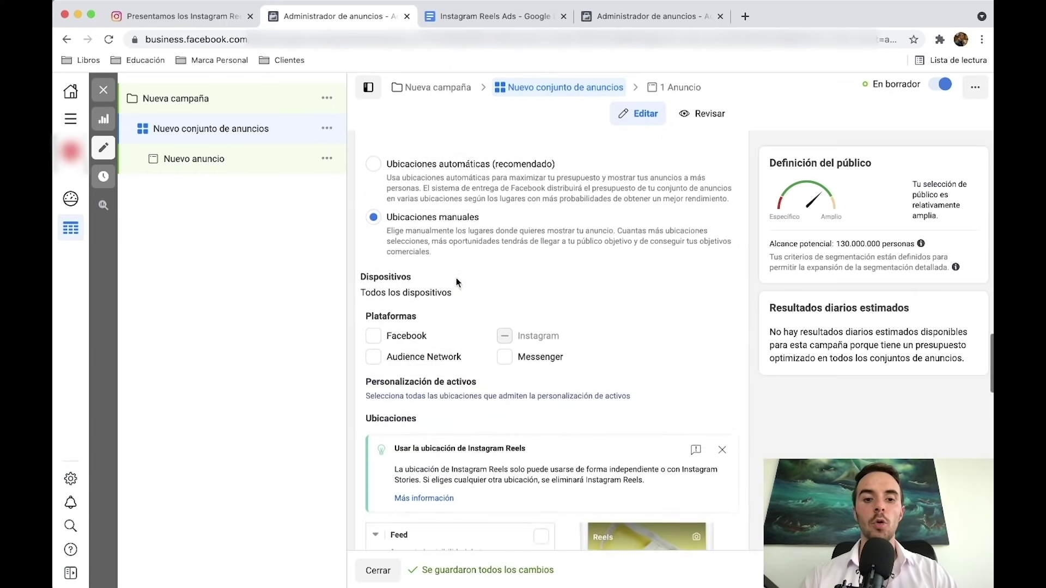
scroll(448, 257, down, 10)
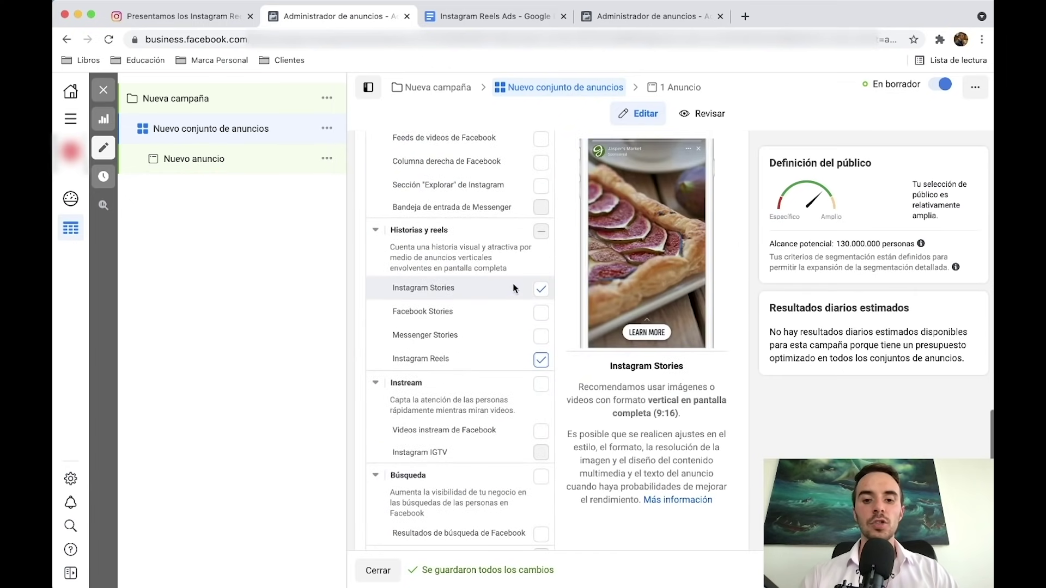
- Try removing Instagram Stories from the selected placements, restore it alongside Instagram Reels, and review the remaining placement settings
click(540, 290)
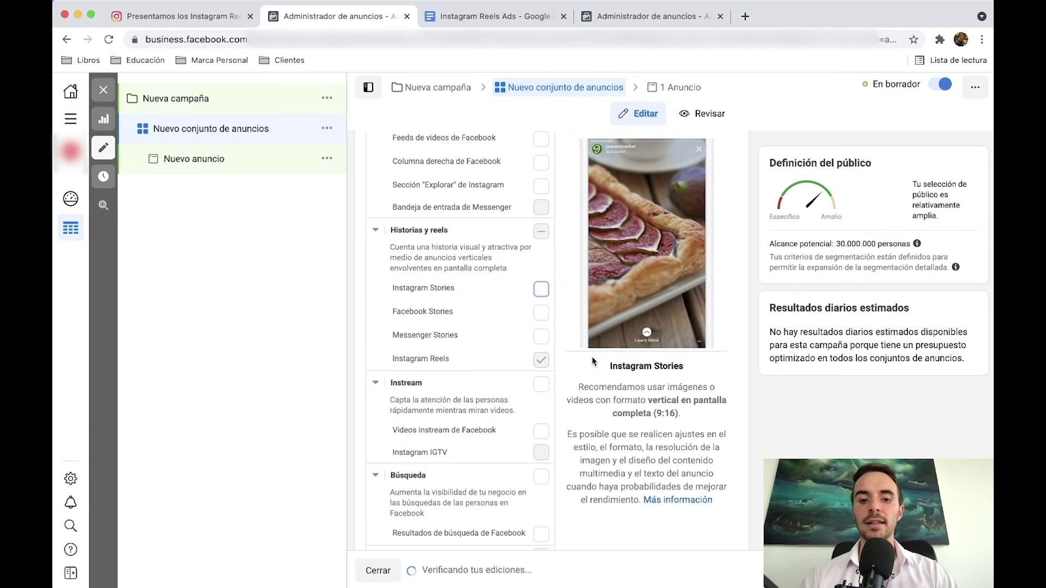
click(541, 289)
scroll(450, 426, up, 2)
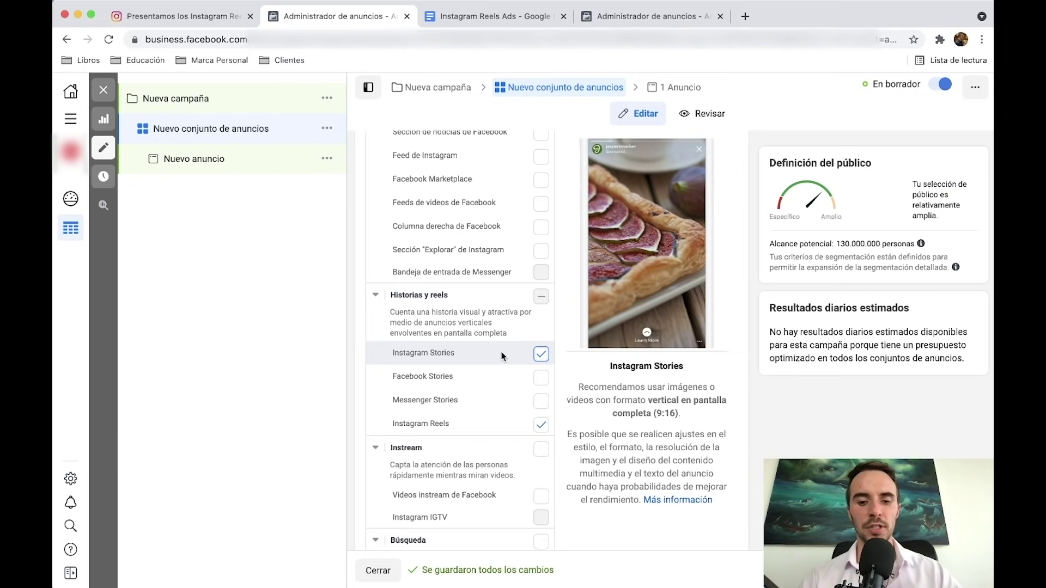
scroll(523, 392, down, 1)
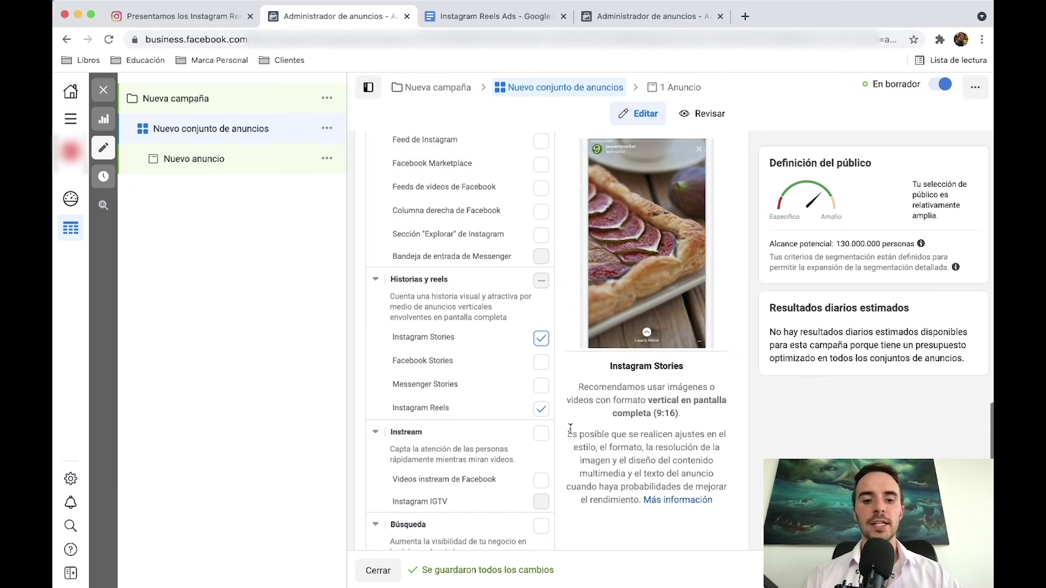
scroll(570, 428, up, 10)
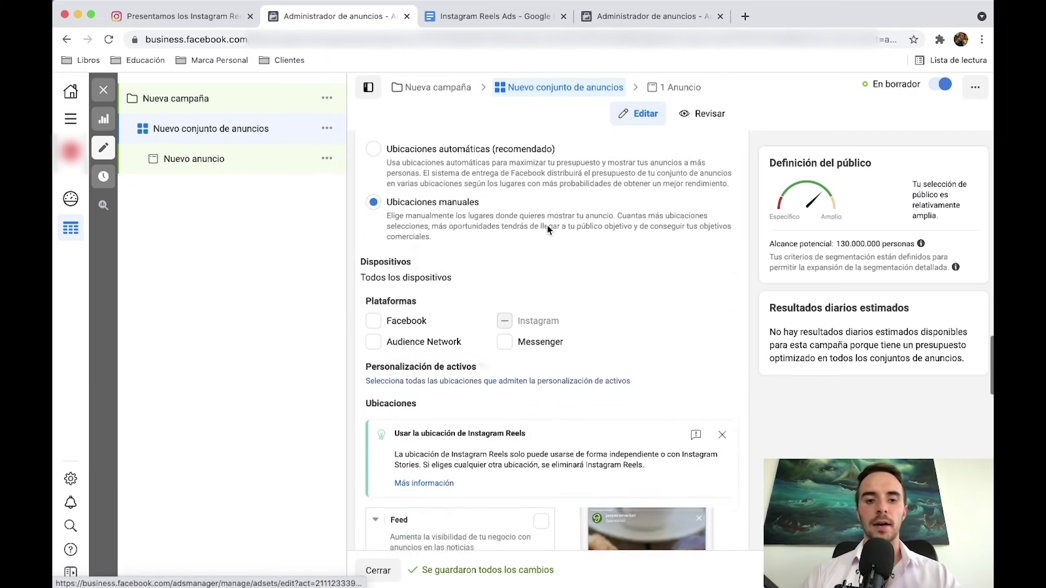
scroll(479, 250, down, 12)
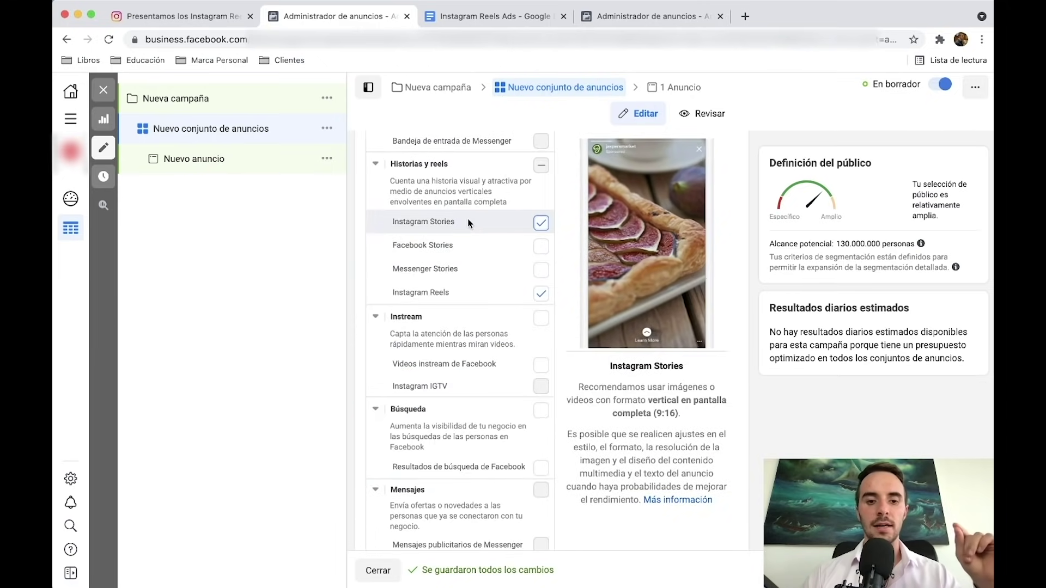
scroll(598, 390, down, 10)
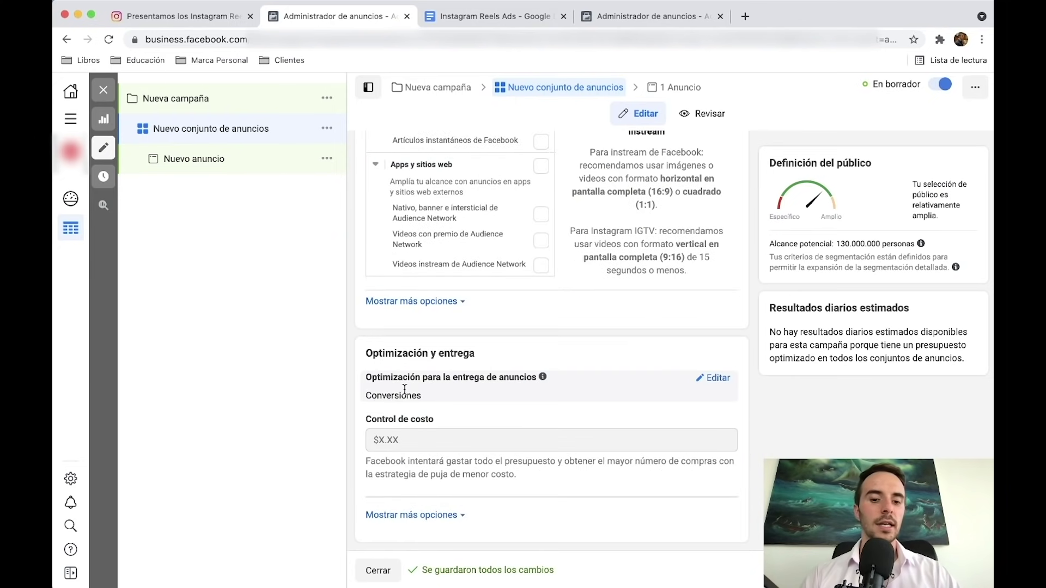
- Open Nuevo anuncio and bring up the account's video selection for the ad's multimedia content
click(213, 164)
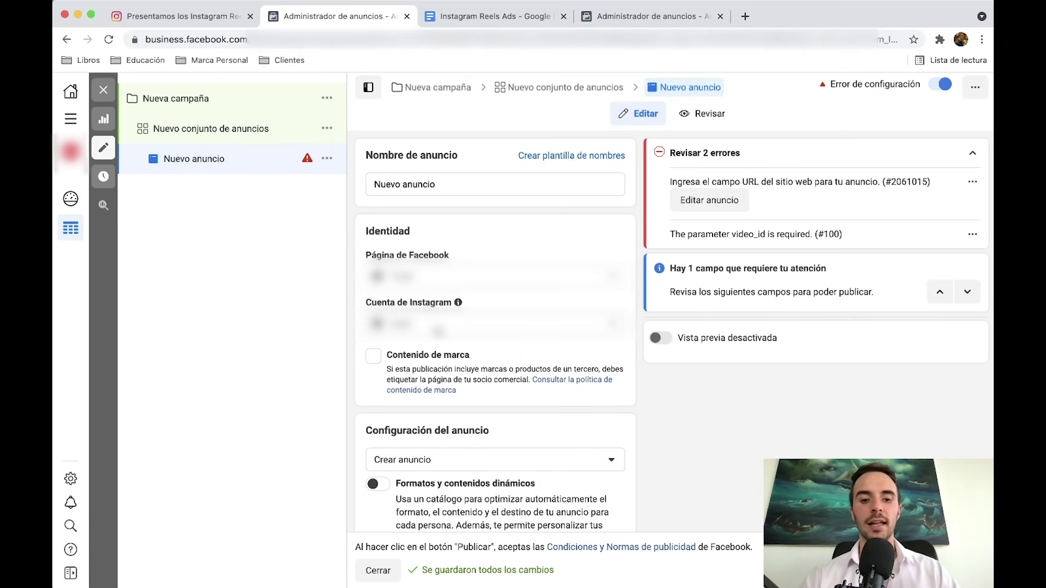
scroll(422, 390, down, 7)
scroll(421, 390, down, 3)
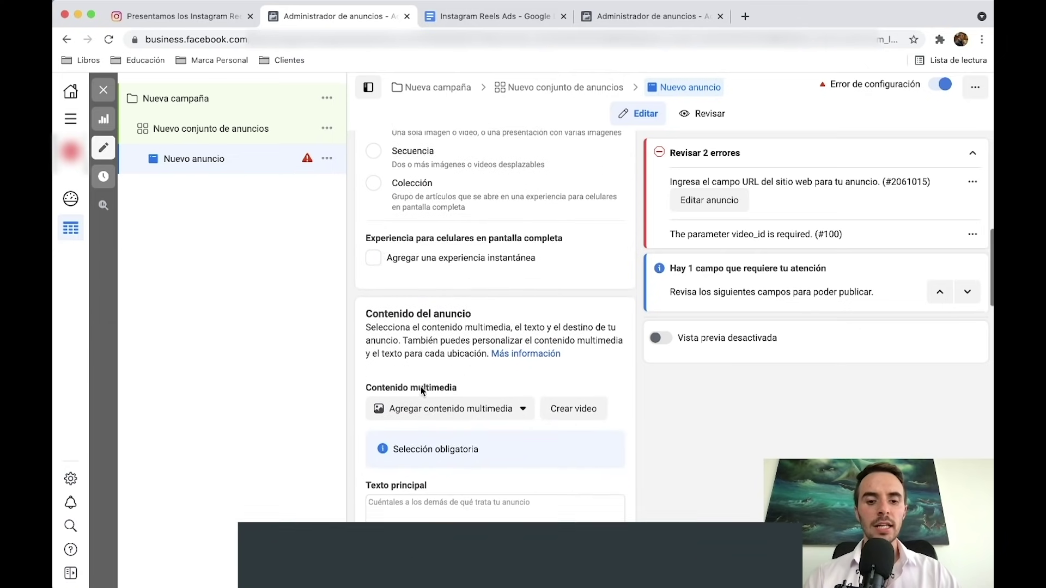
click(416, 390)
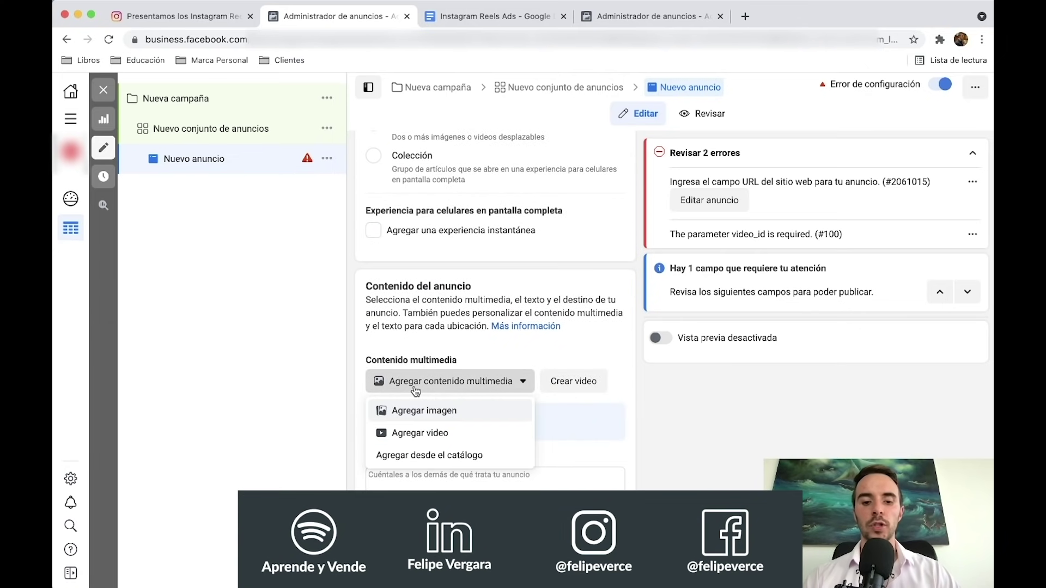
click(421, 433)
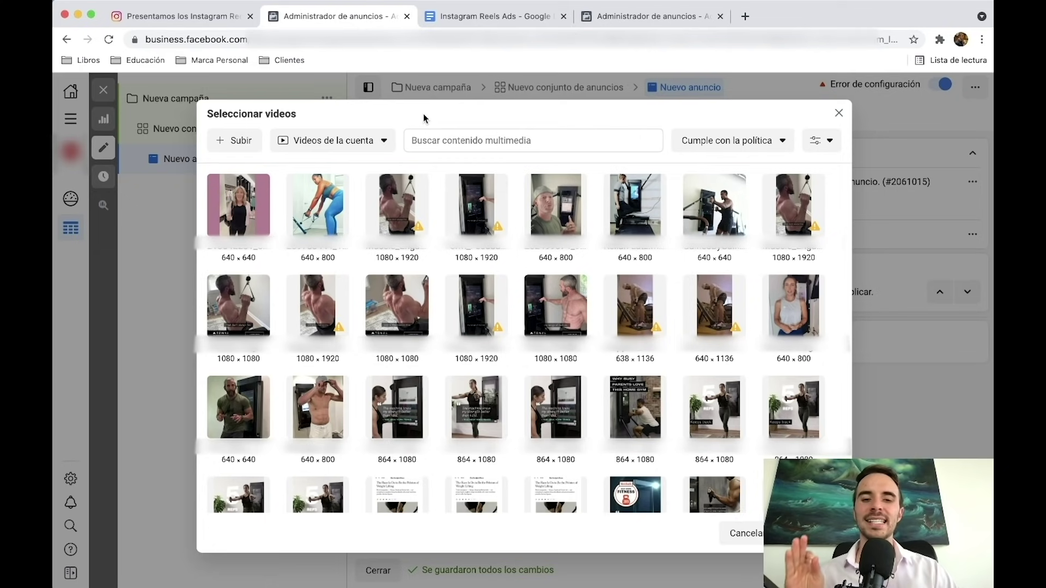
- Switch to the Instagram business page to view the sample Reels ad, and return to the video selection in Ads Manager
click(195, 17)
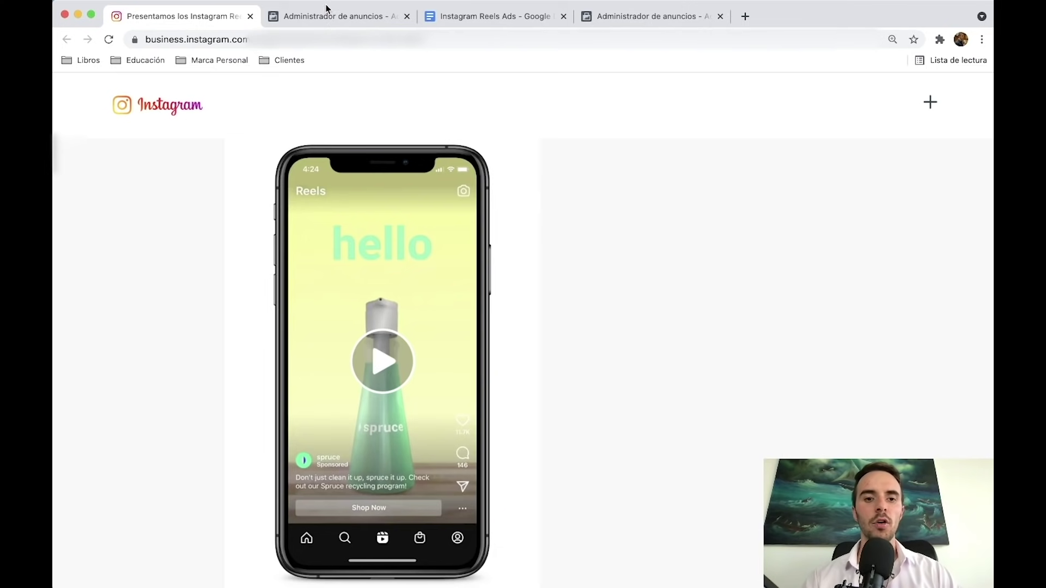
click(325, 21)
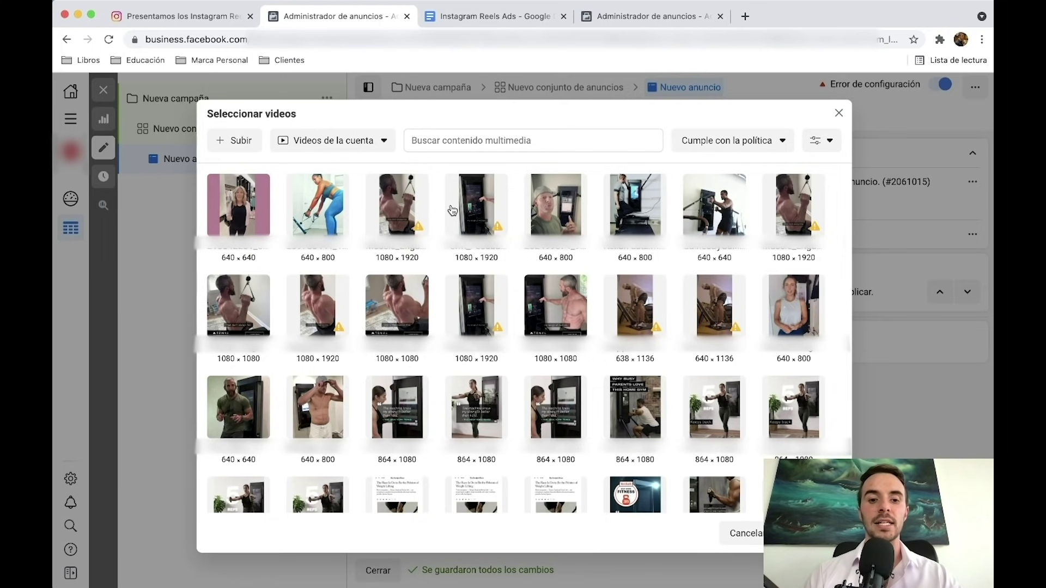
- Choose the 1080 × 1920 video Muscle_Engagement_15sec_9x16_3.mp4 for the ad and check its duration in the vertical preview
click(401, 202)
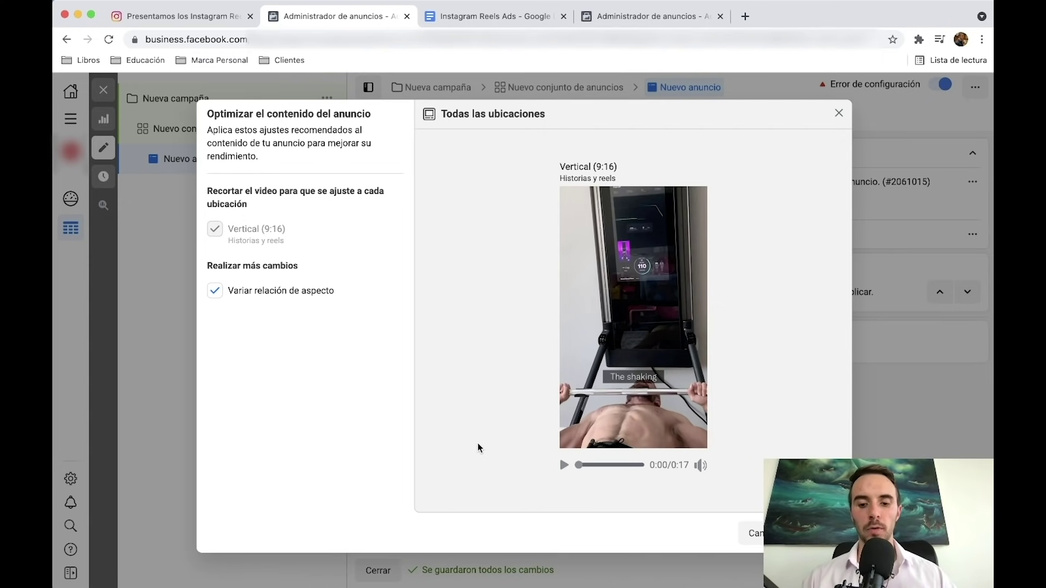
mouse_move(687, 467)
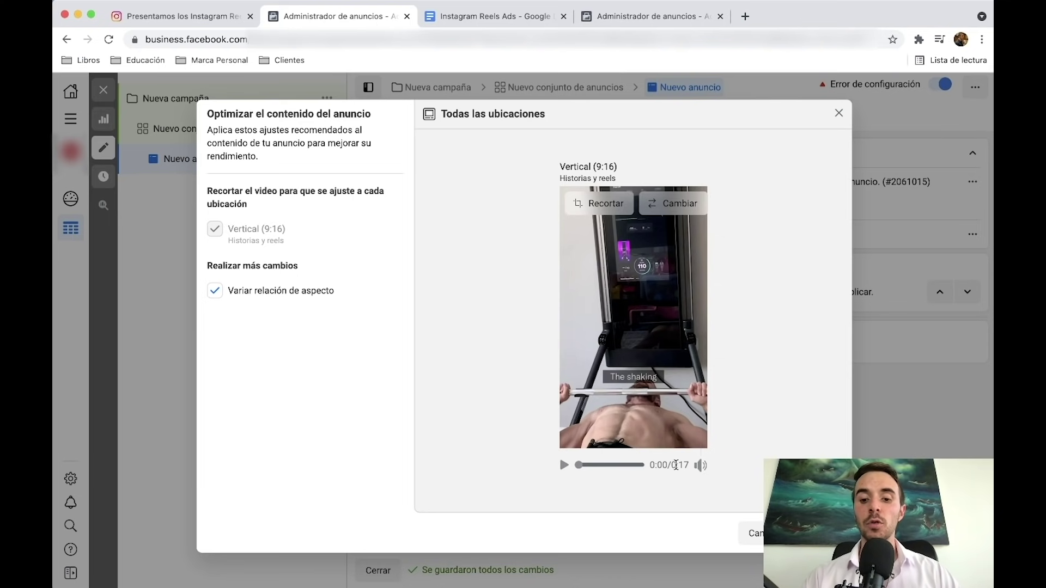
drag(675, 465, 688, 465)
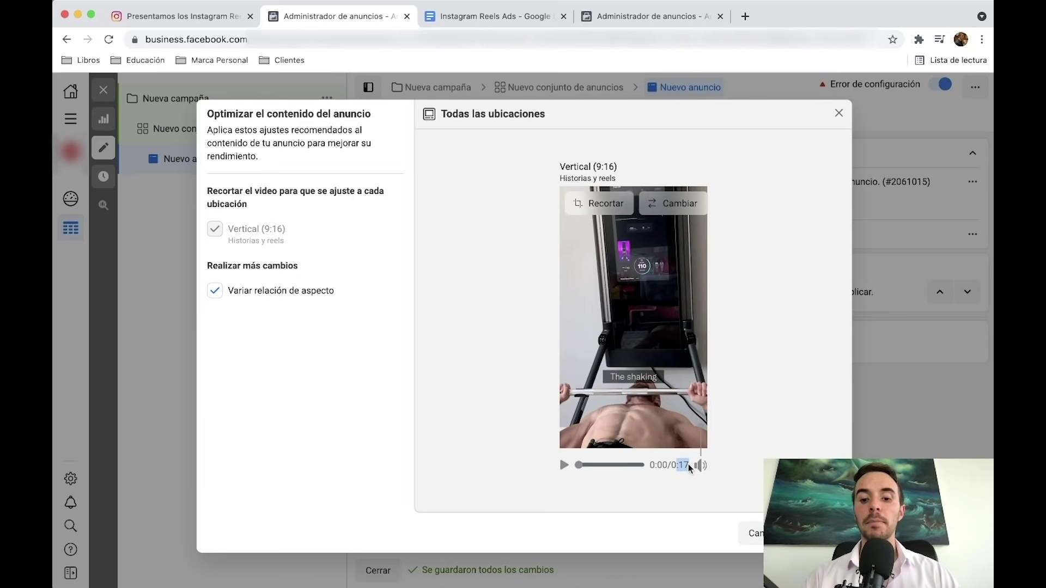
click(774, 430)
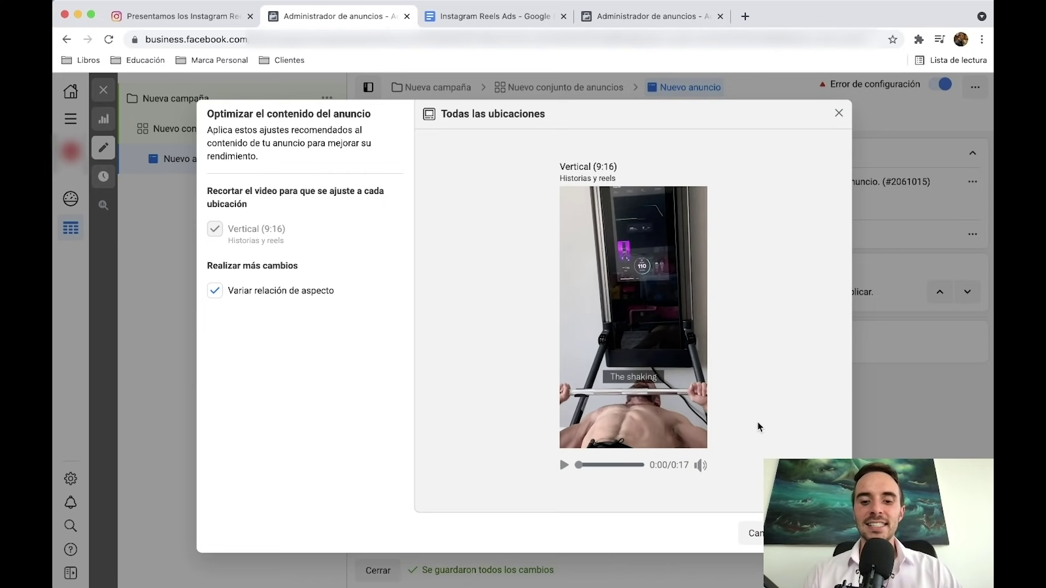
- Play part of the Vertical (9:16) preview, pause it, and apply the video with Variar relación de aspecto enabled
mouse_move(608, 405)
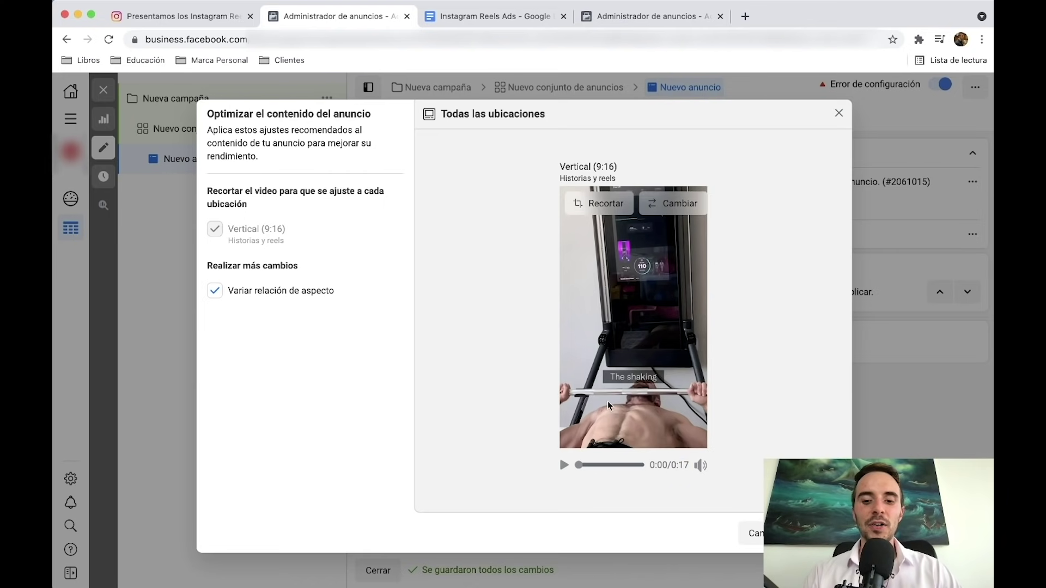
click(564, 466)
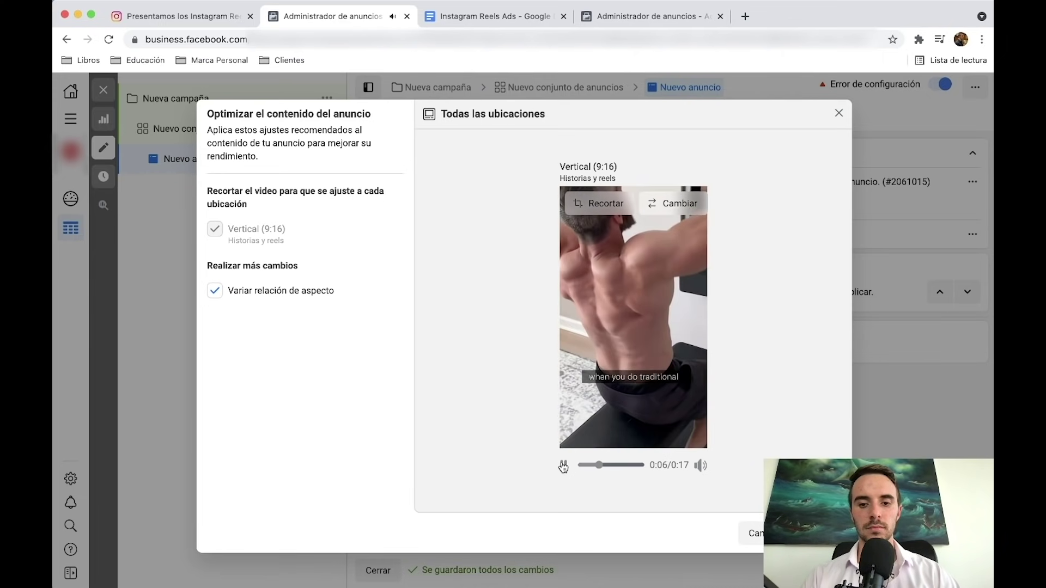
click(564, 466)
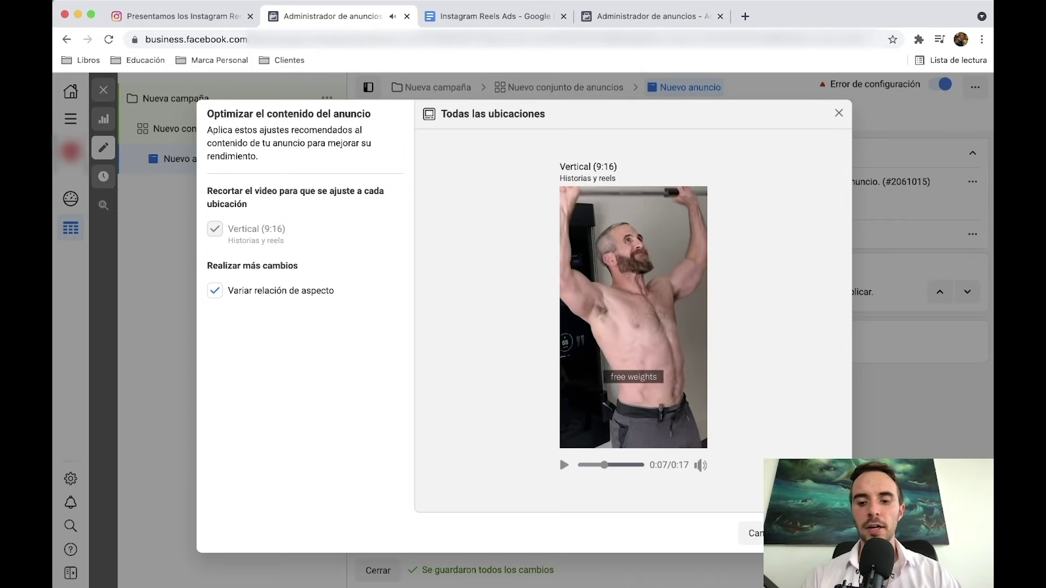
click(806, 534)
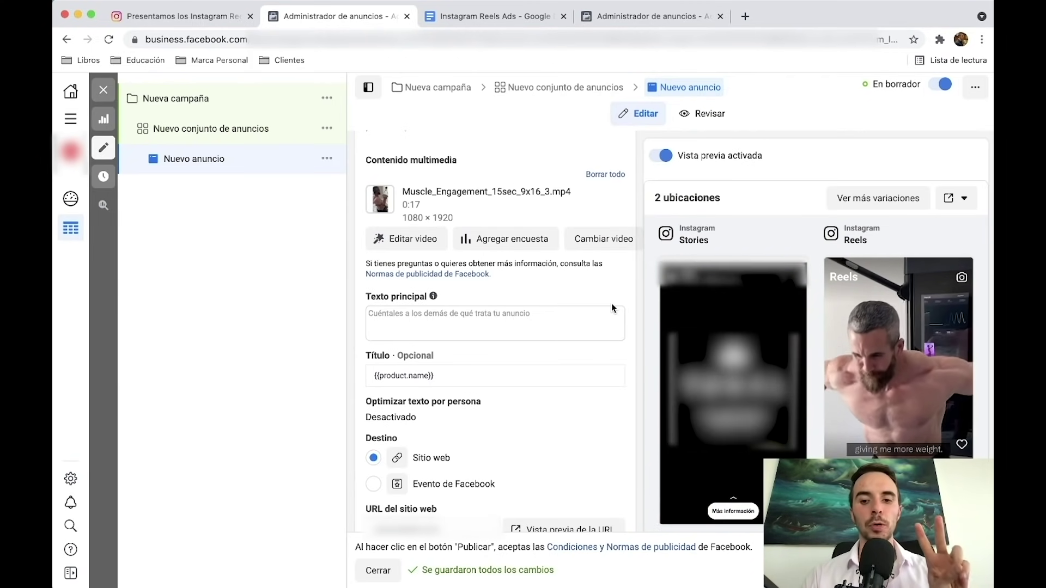
- Compare the ad's Instagram Stories and Instagram Reels previews and their available options
mouse_move(689, 287)
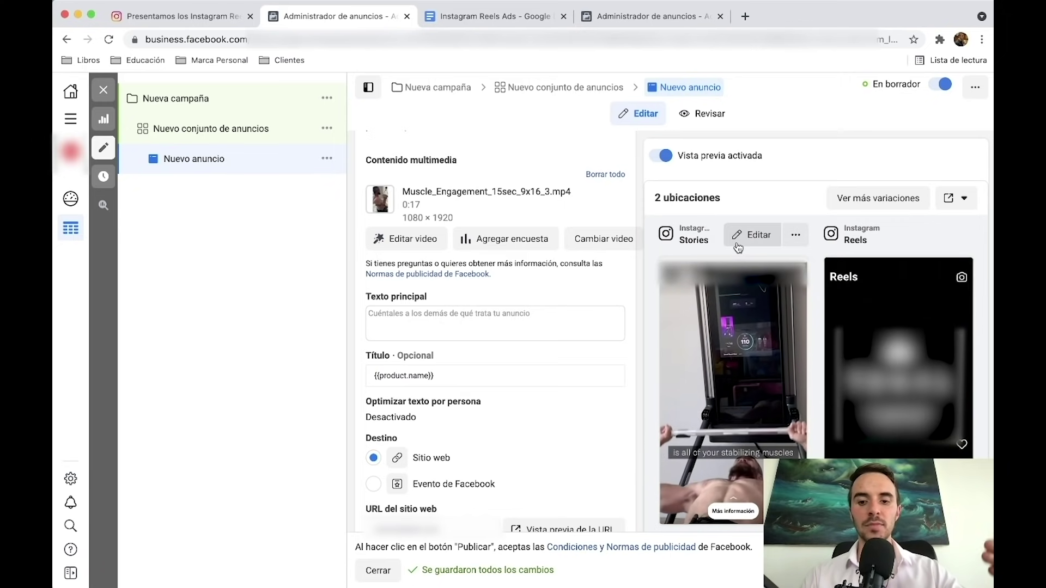
mouse_move(866, 237)
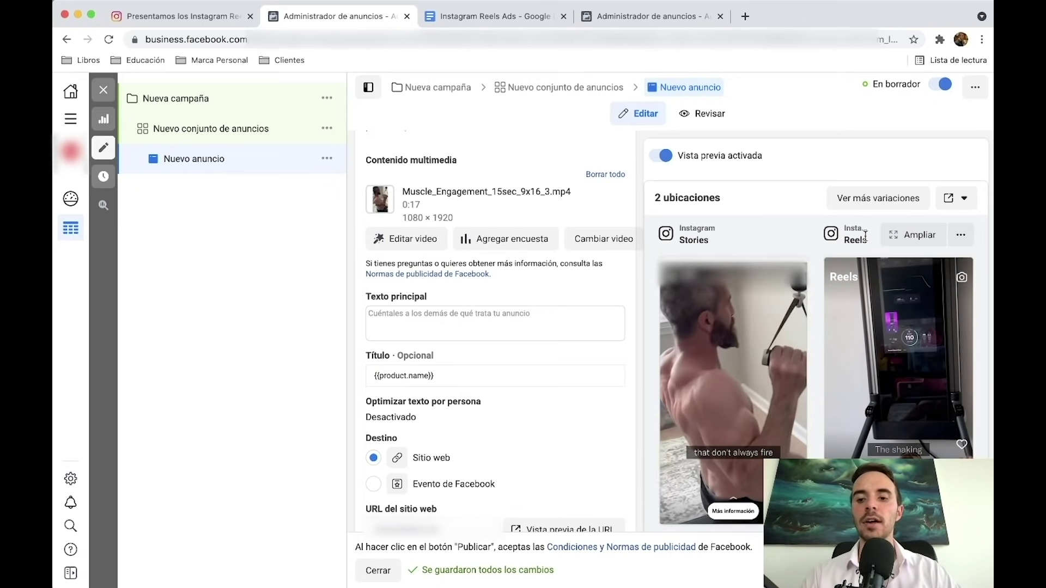